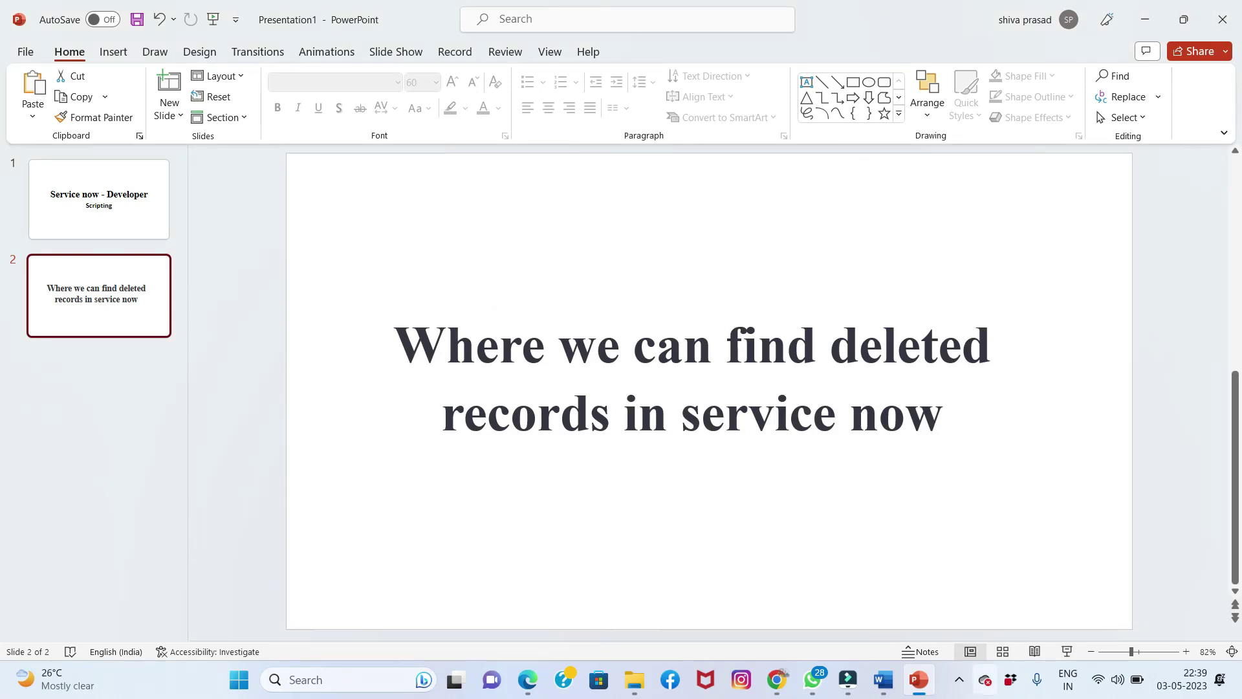
Step: Leave the PowerPoint deck on finding deleted records and bring up the ServiceNow instance in Chrome
click(777, 680)
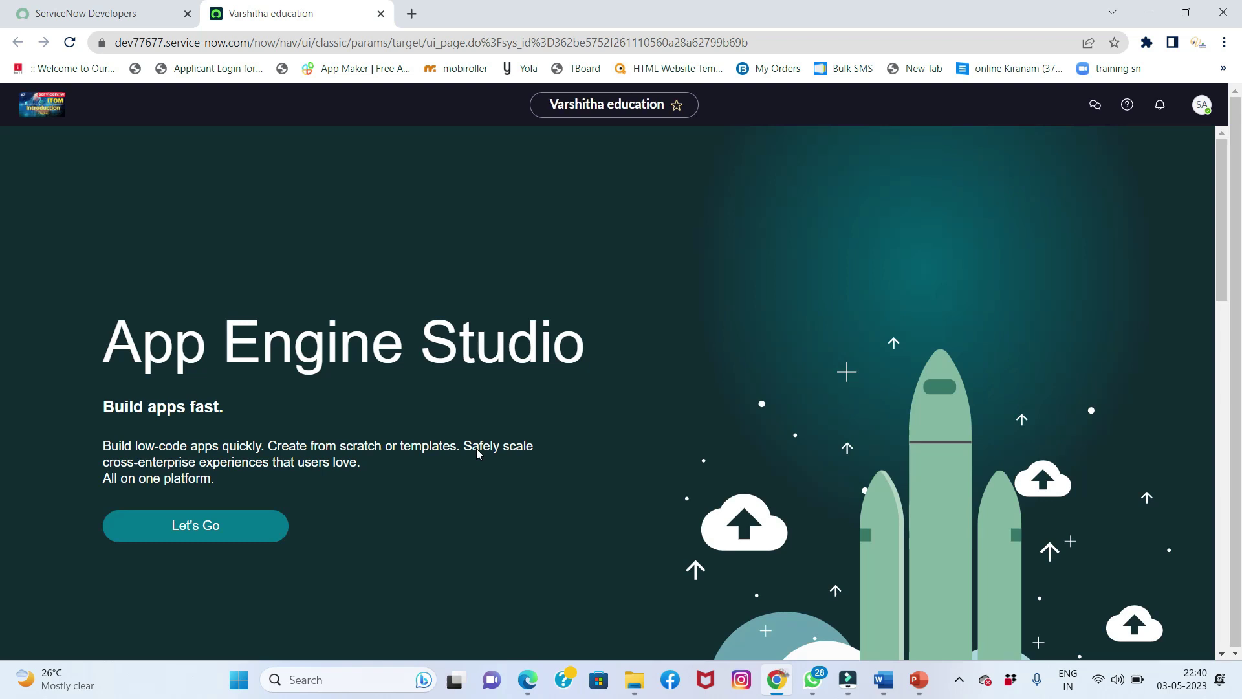
Step: Find Product costs via the All menu filter and open its 89-record list
click(1203, 107)
click(933, 221)
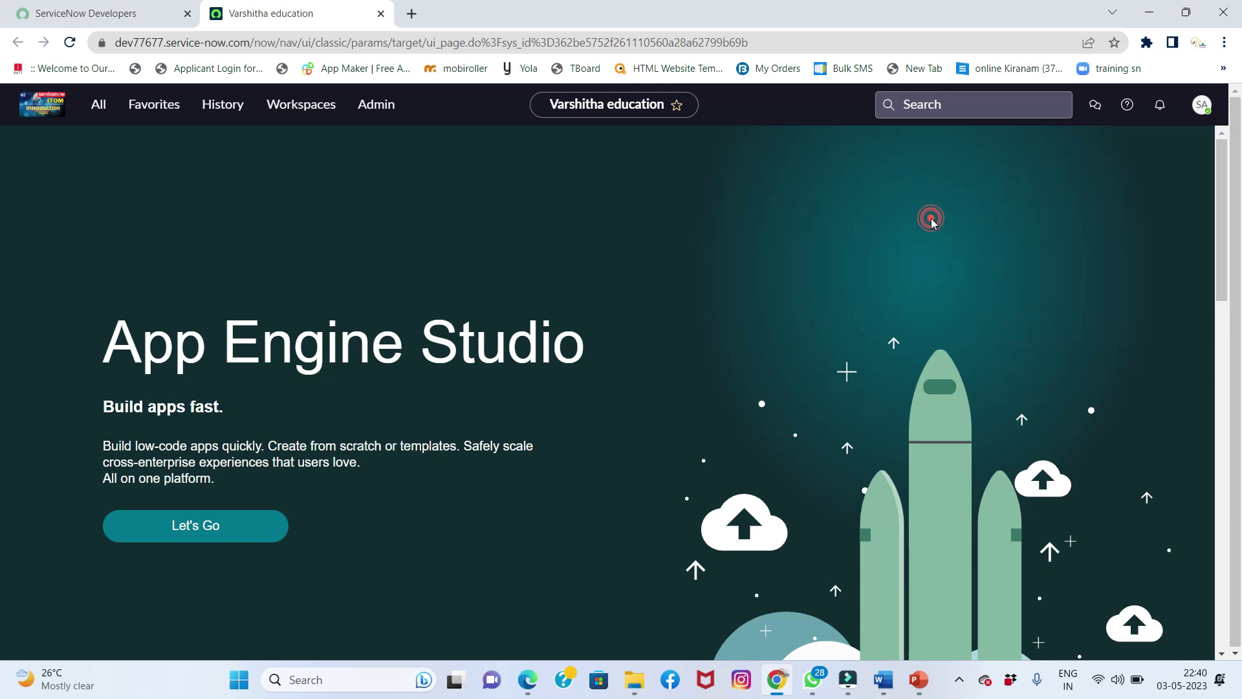
click(99, 110)
click(114, 153)
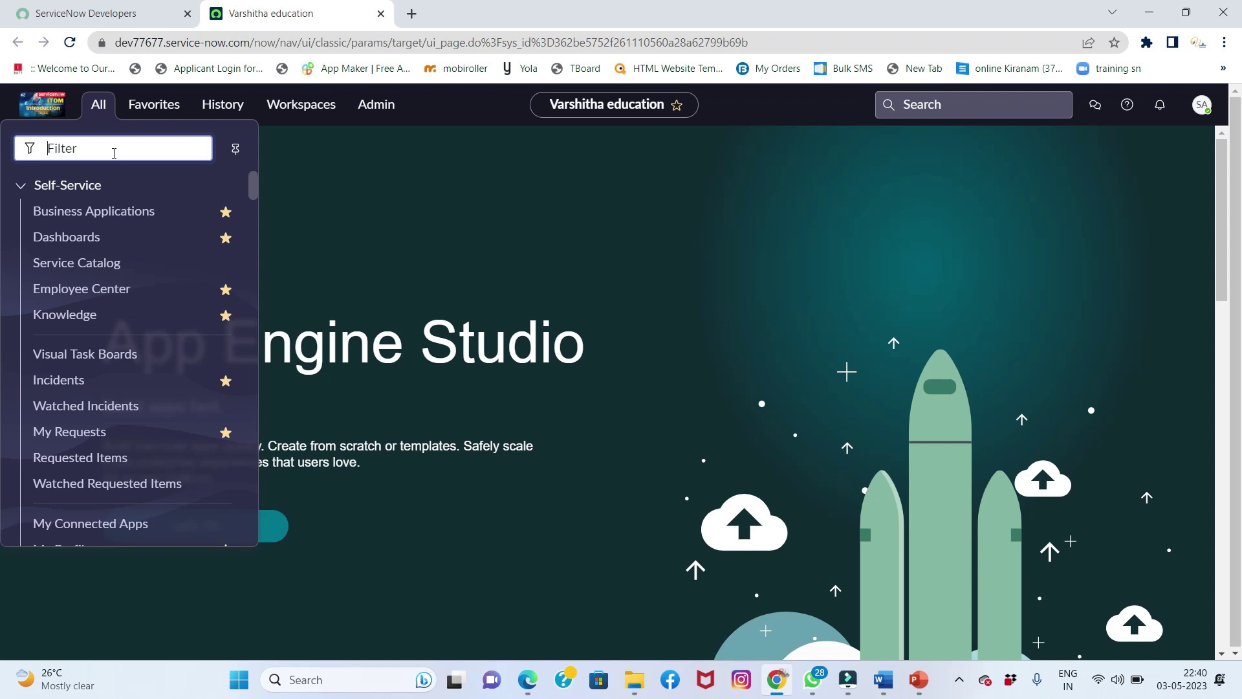
text(prod)
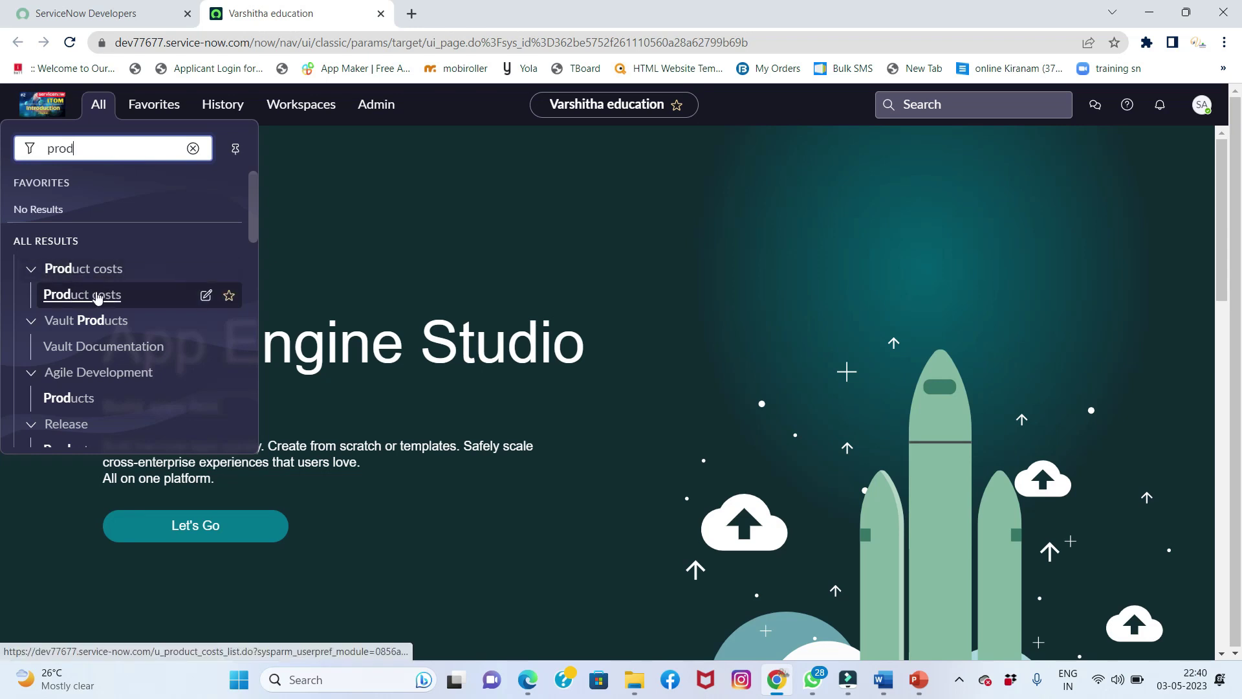
click(109, 296)
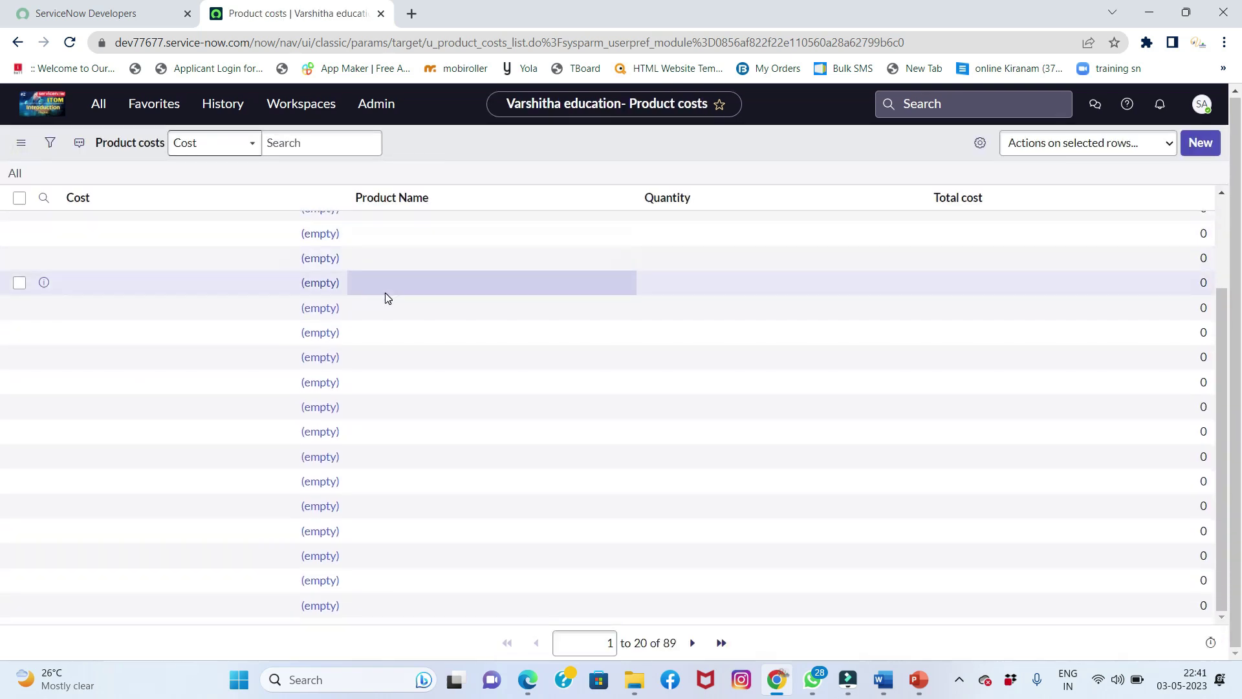
scroll(387, 258, up, 2)
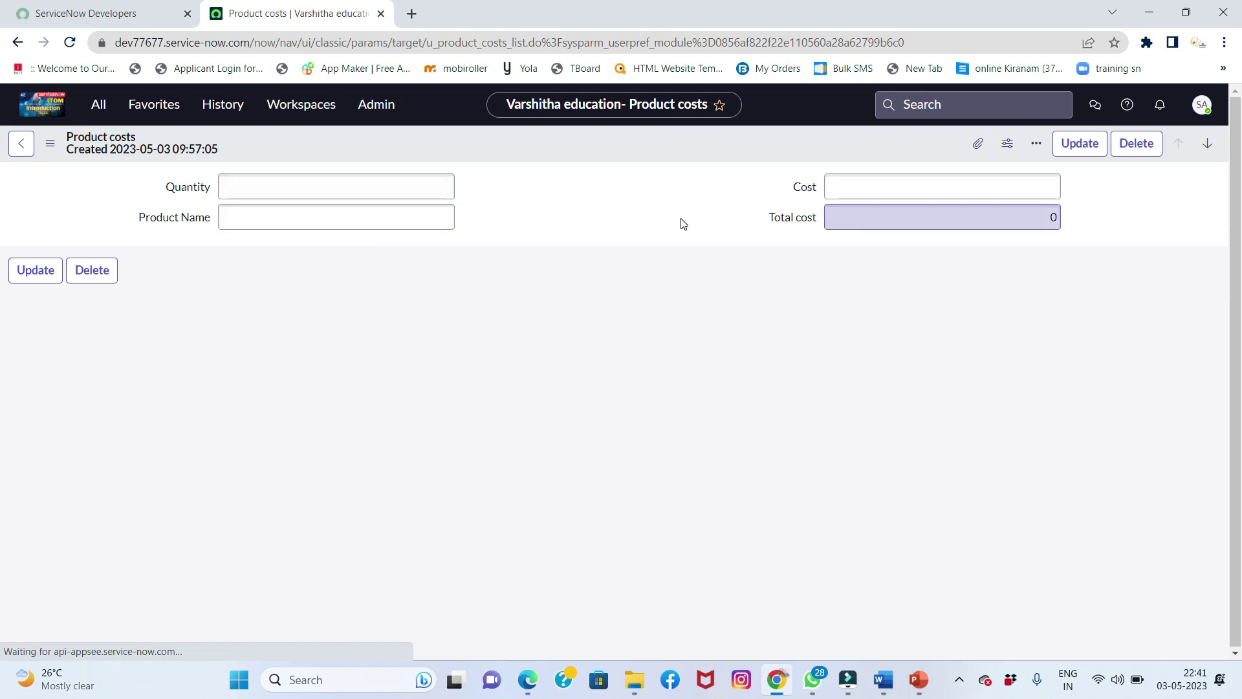
Step: Open the u_product_costs table definition via the form header's Configure > Table option
right_click(602, 150)
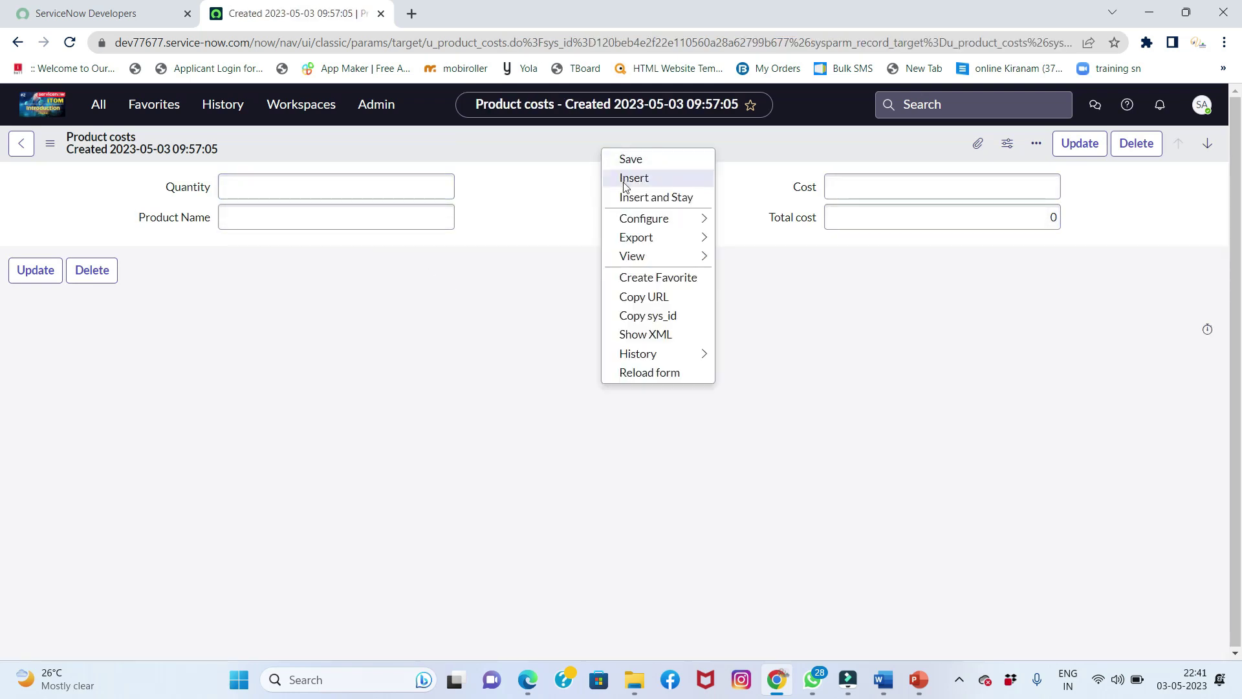
mouse_move(644, 218)
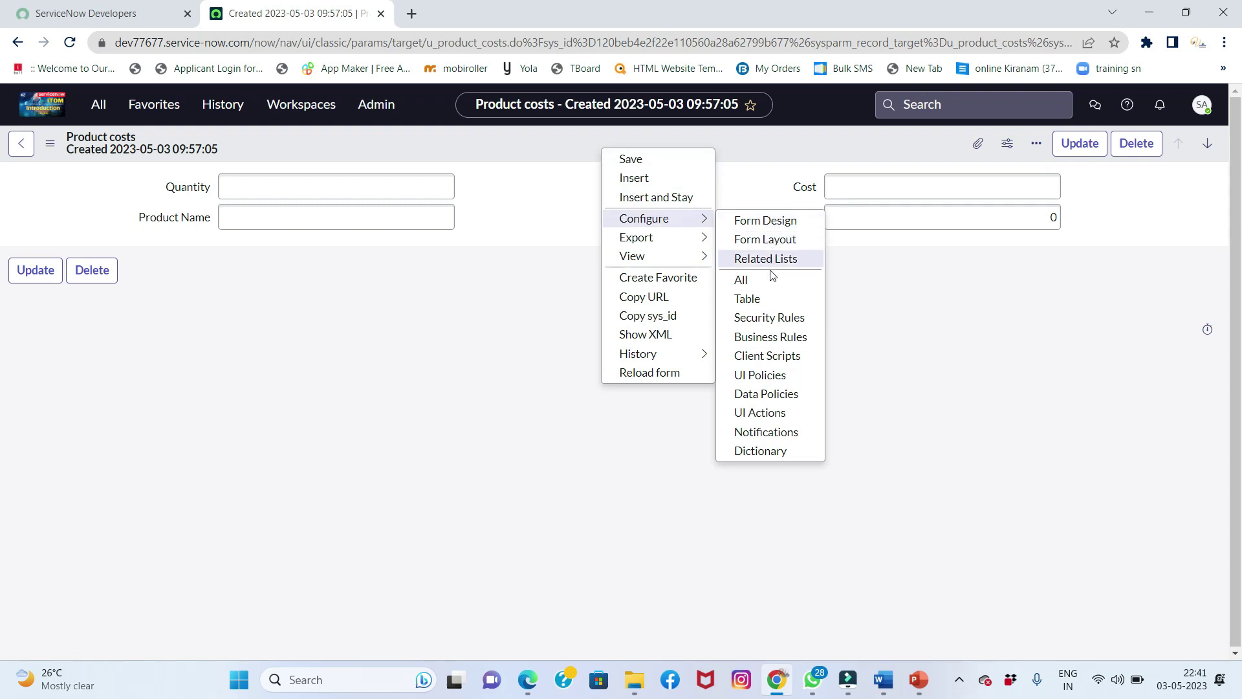
click(763, 300)
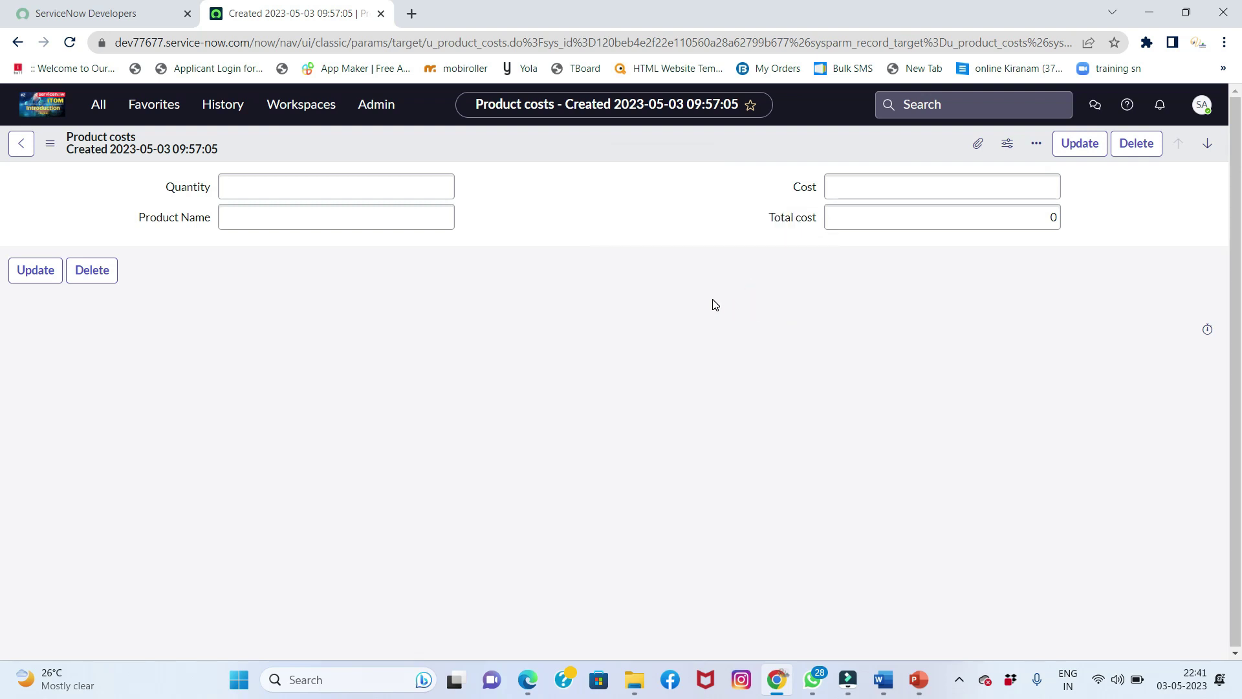
double_click(335, 224)
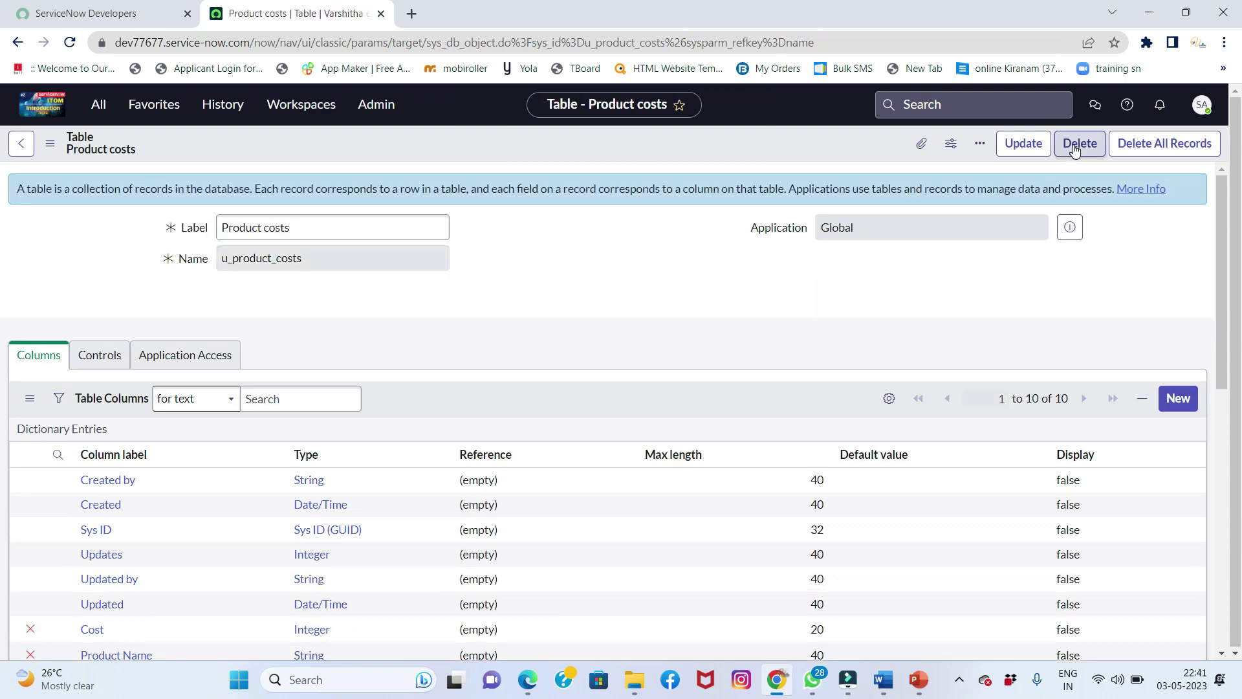
Step: Delete the Product costs table, confirming with 'delete' and waiting for completion
click(1075, 151)
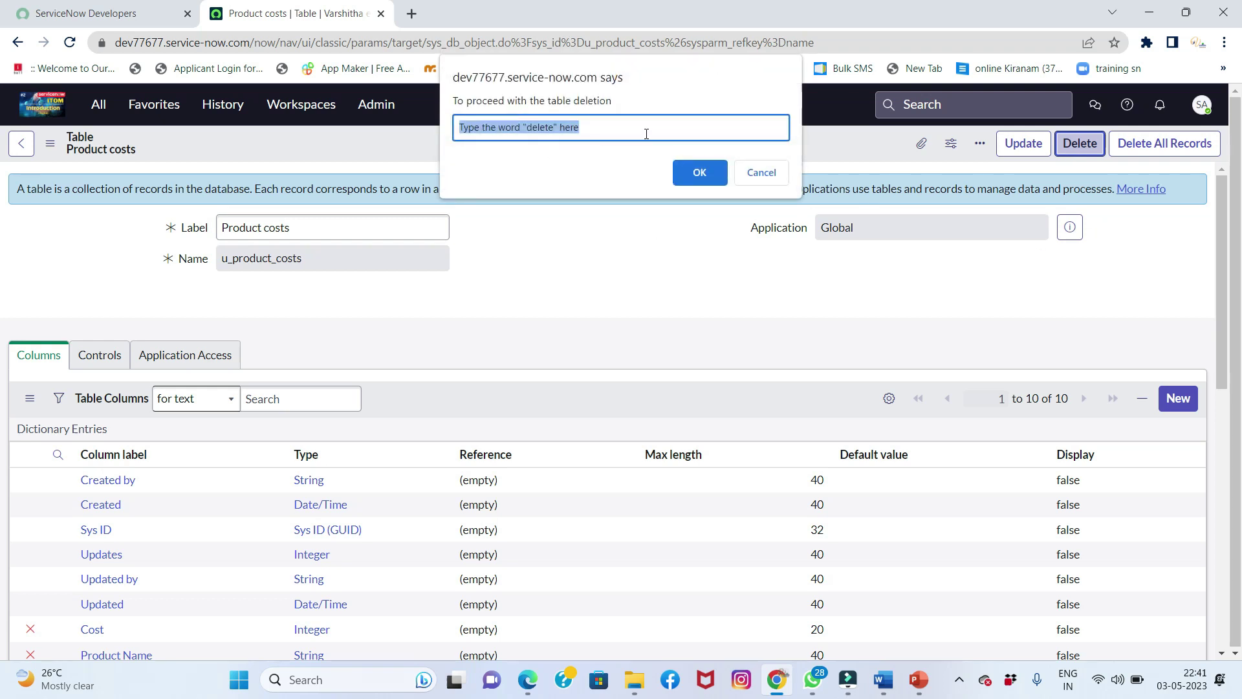
text(delete)
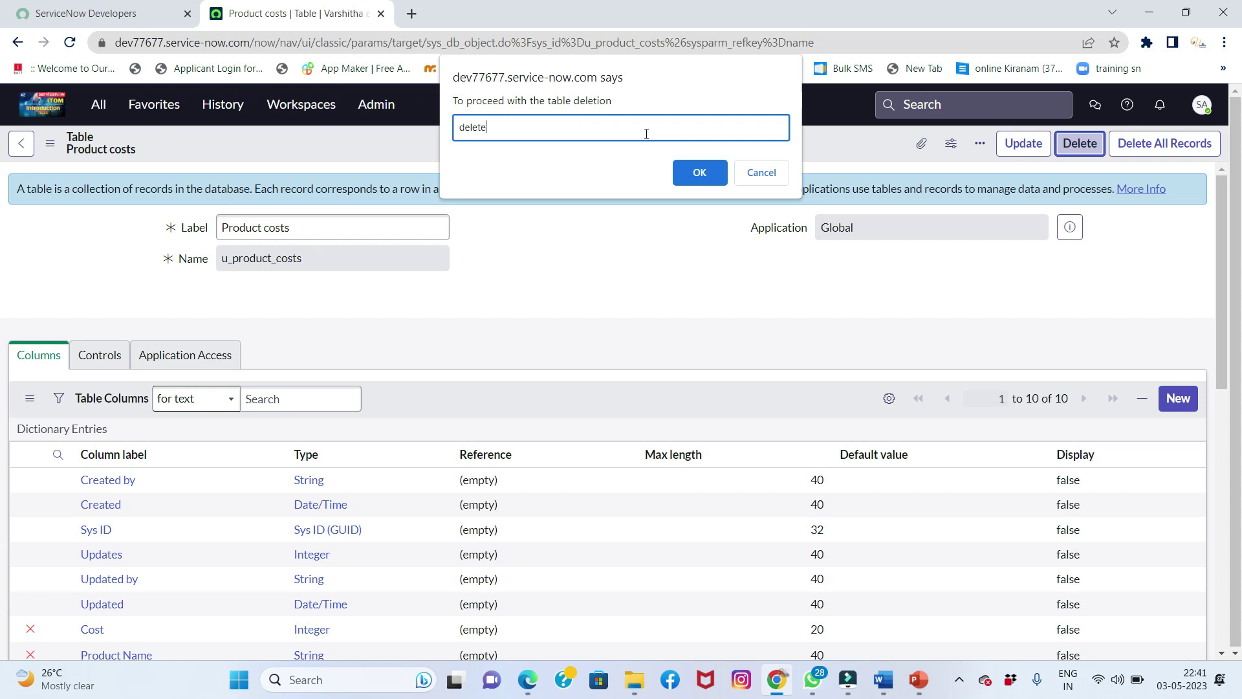
click(716, 174)
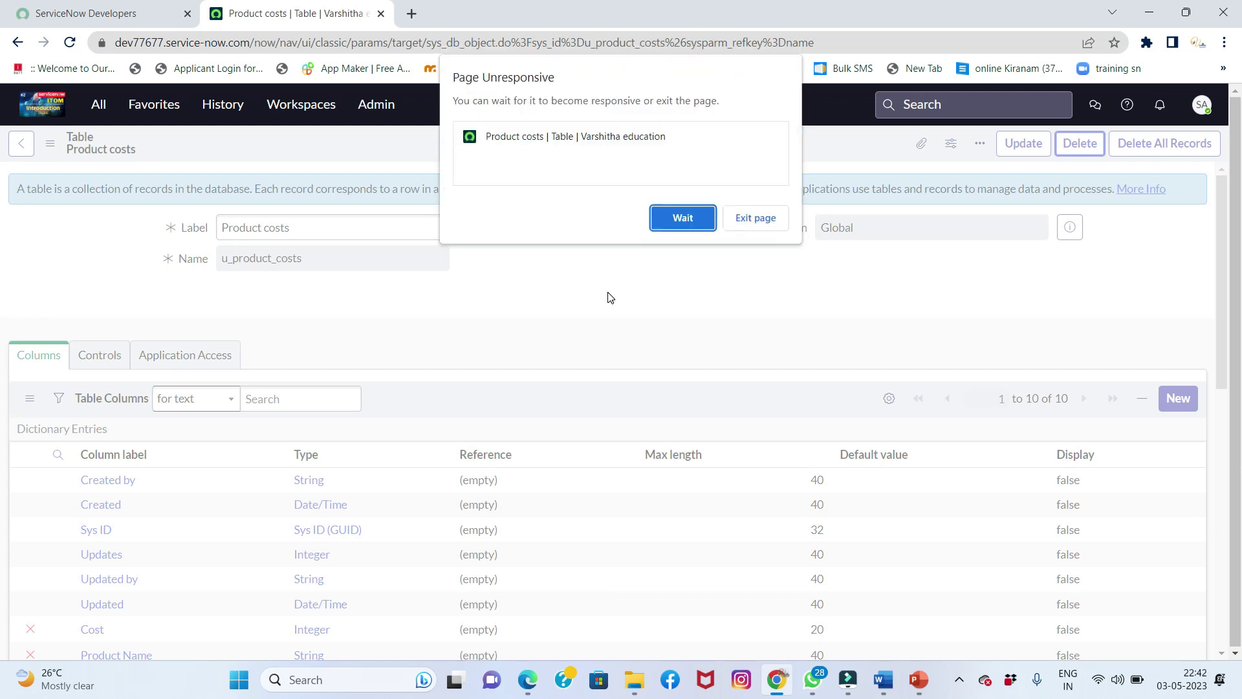
click(669, 217)
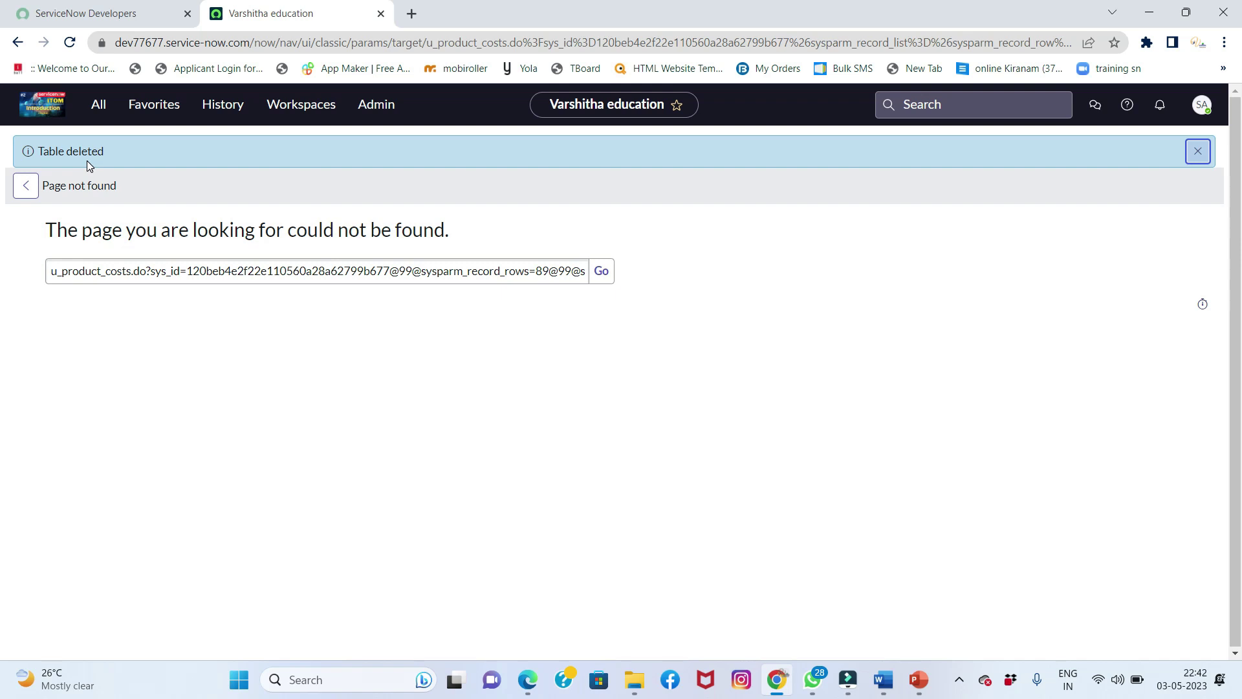
Step: Reopen the All menu, clear its previous filter, and pin it open
click(101, 110)
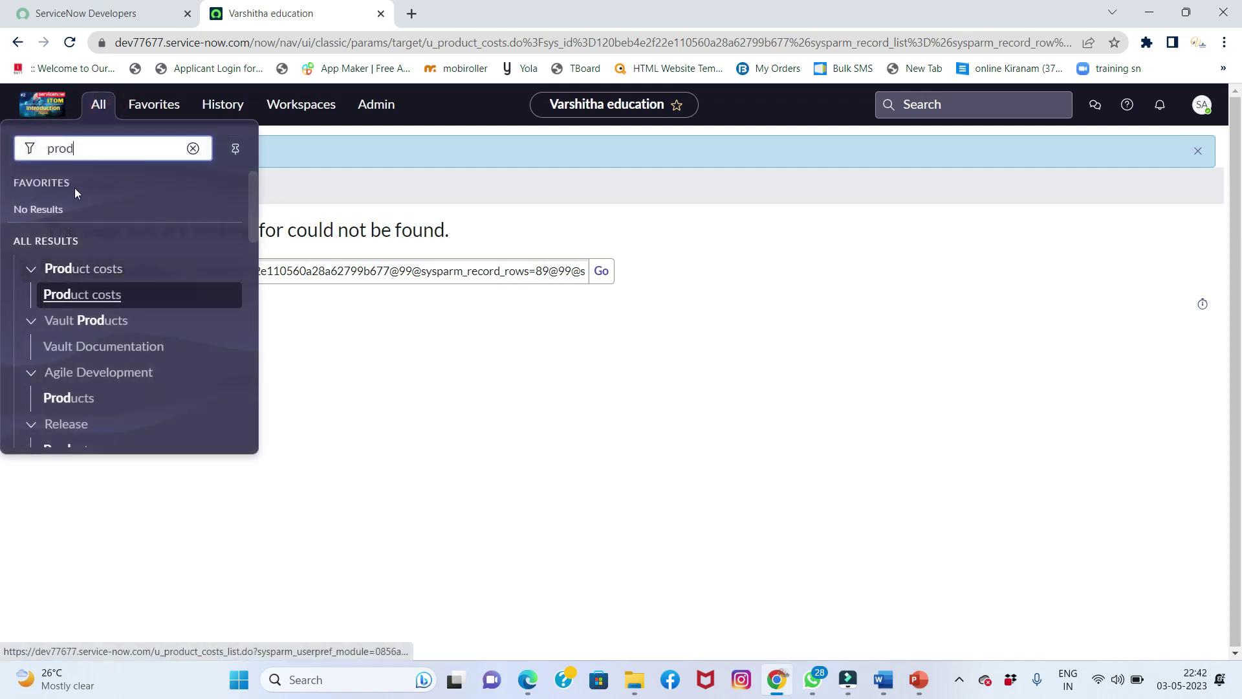
click(194, 148)
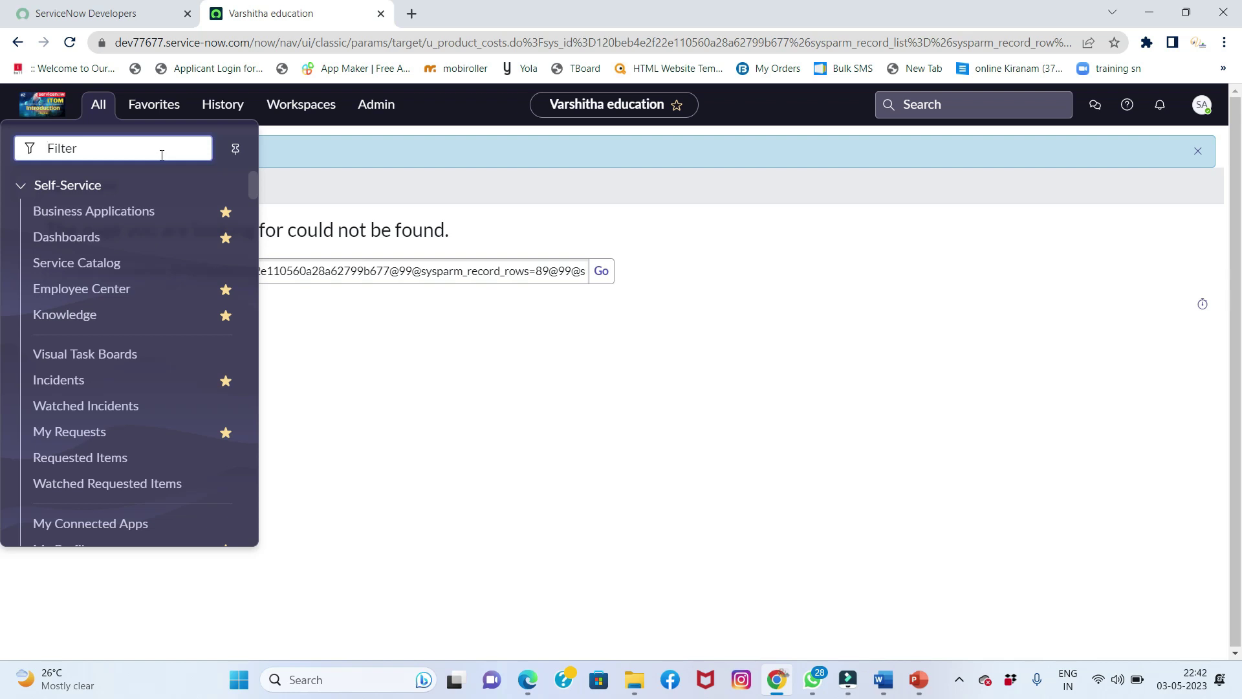
click(235, 149)
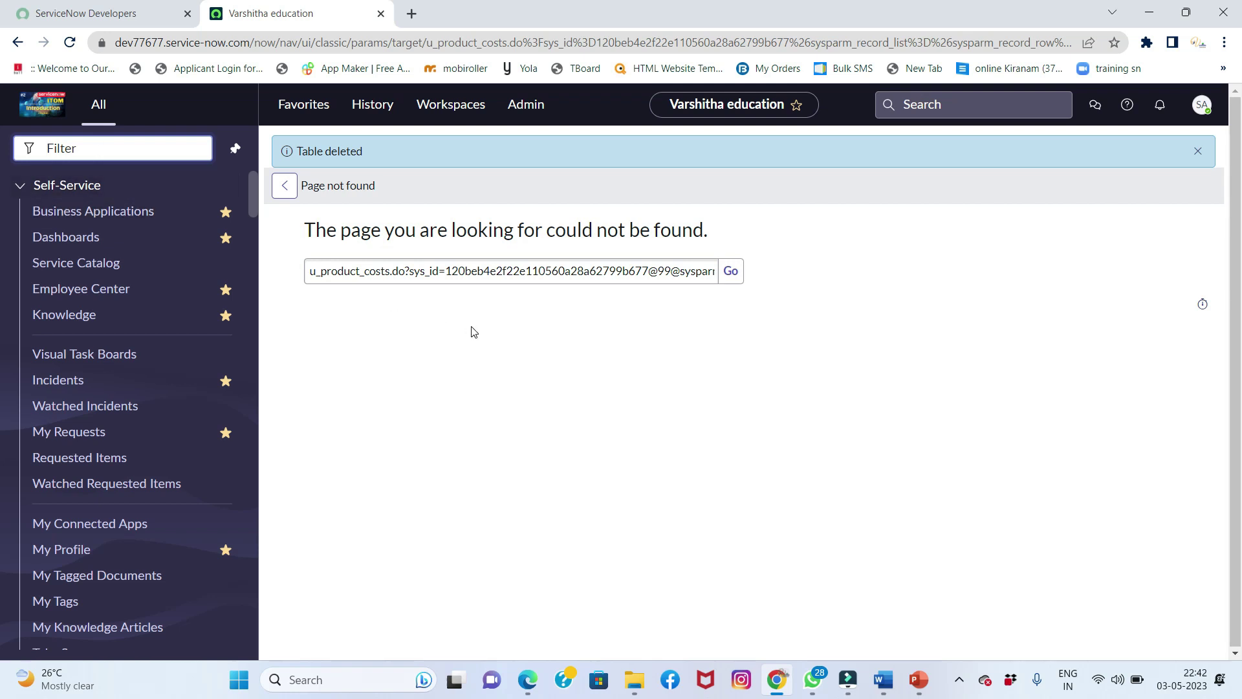
text(sys)
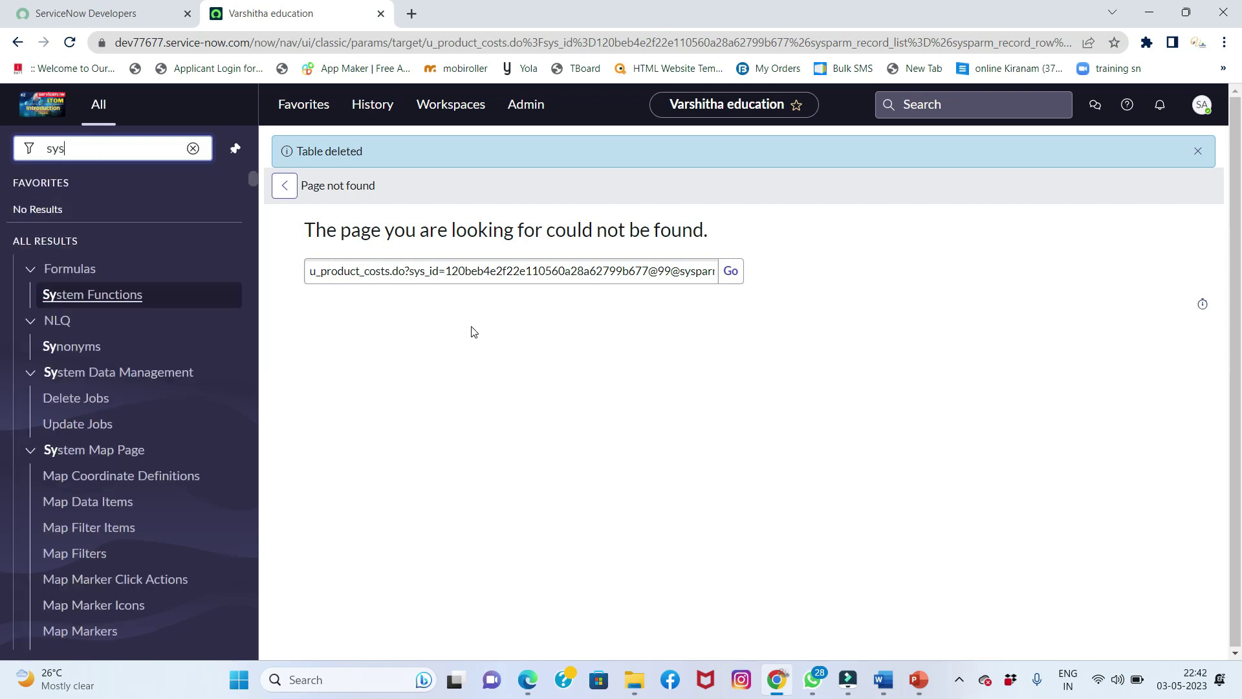
text(_)
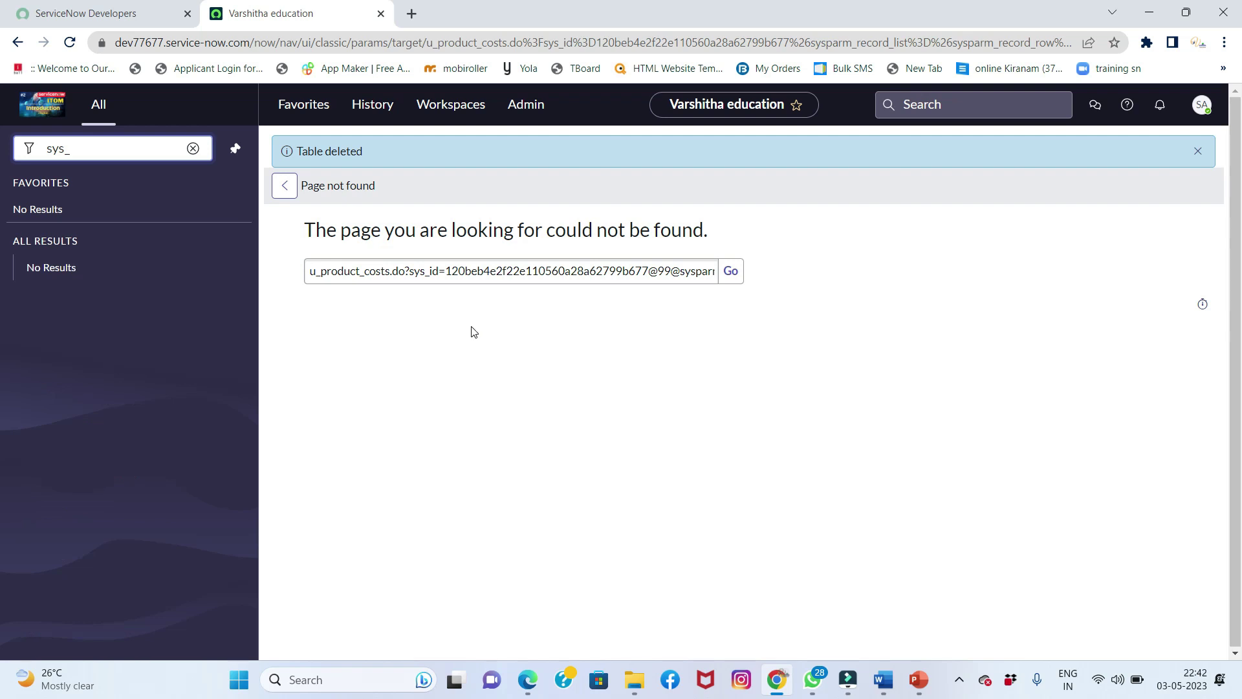
text(metada)
text(ta_d)
text(elete)
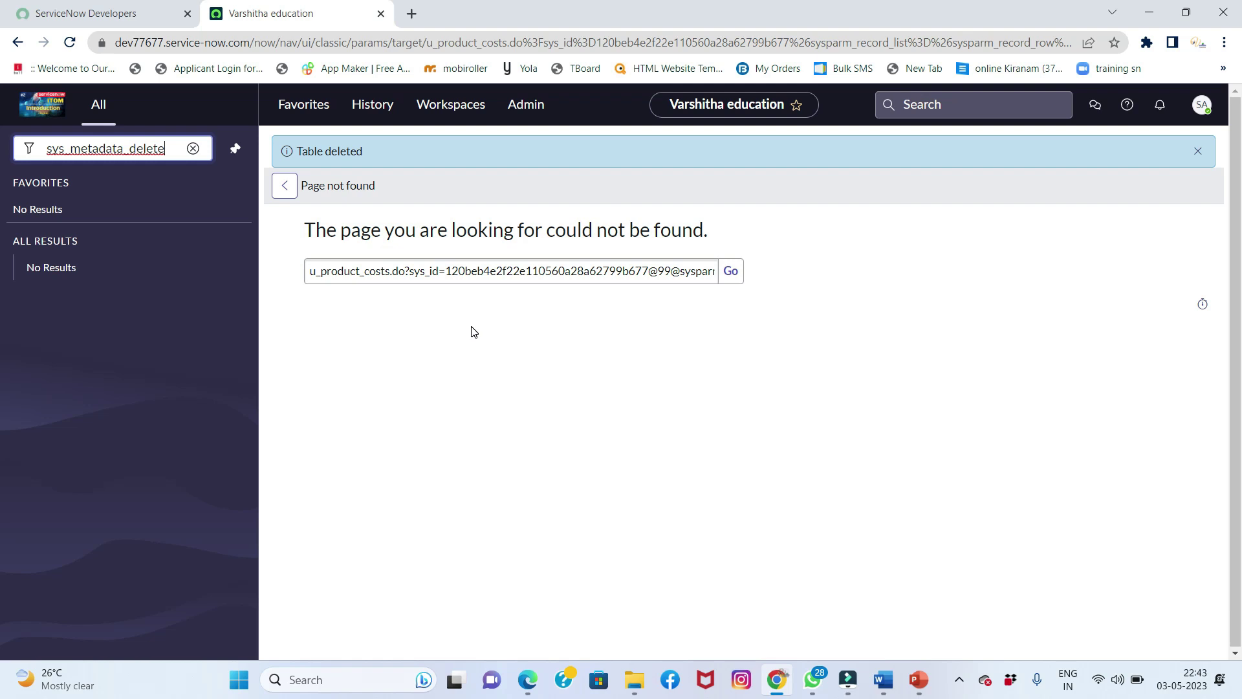
text(.)
text(LIST)
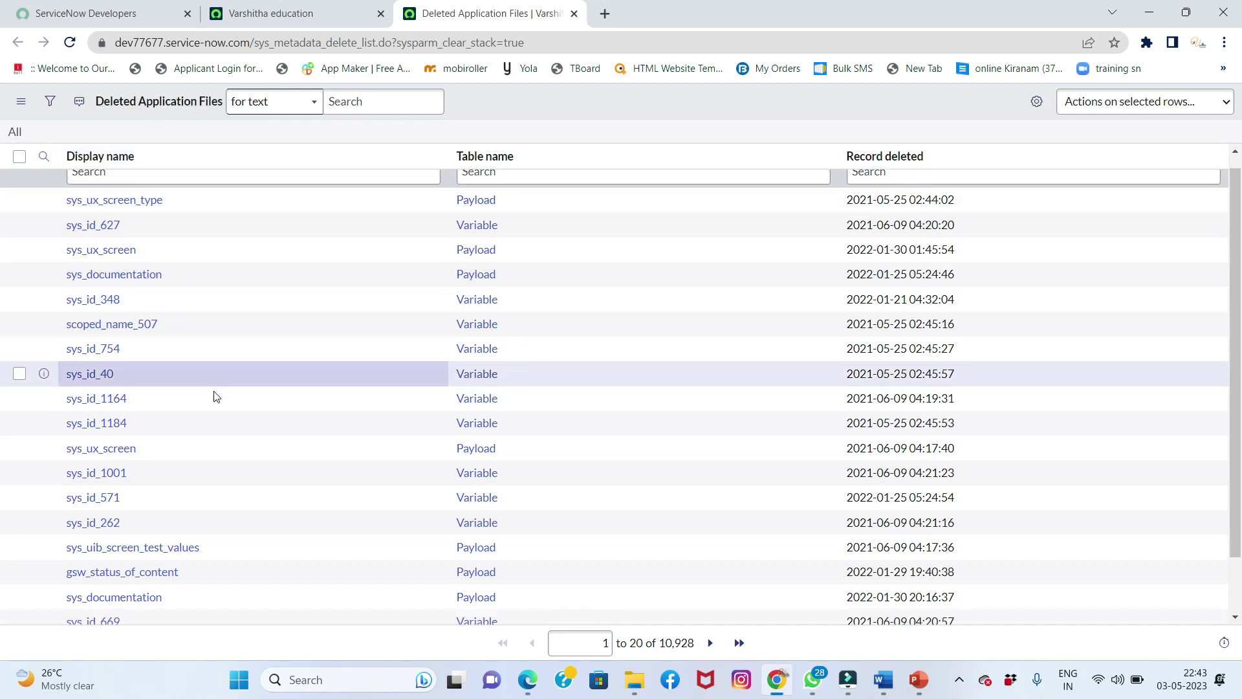
scroll(214, 395, down, 1)
scroll(216, 389, up, 1)
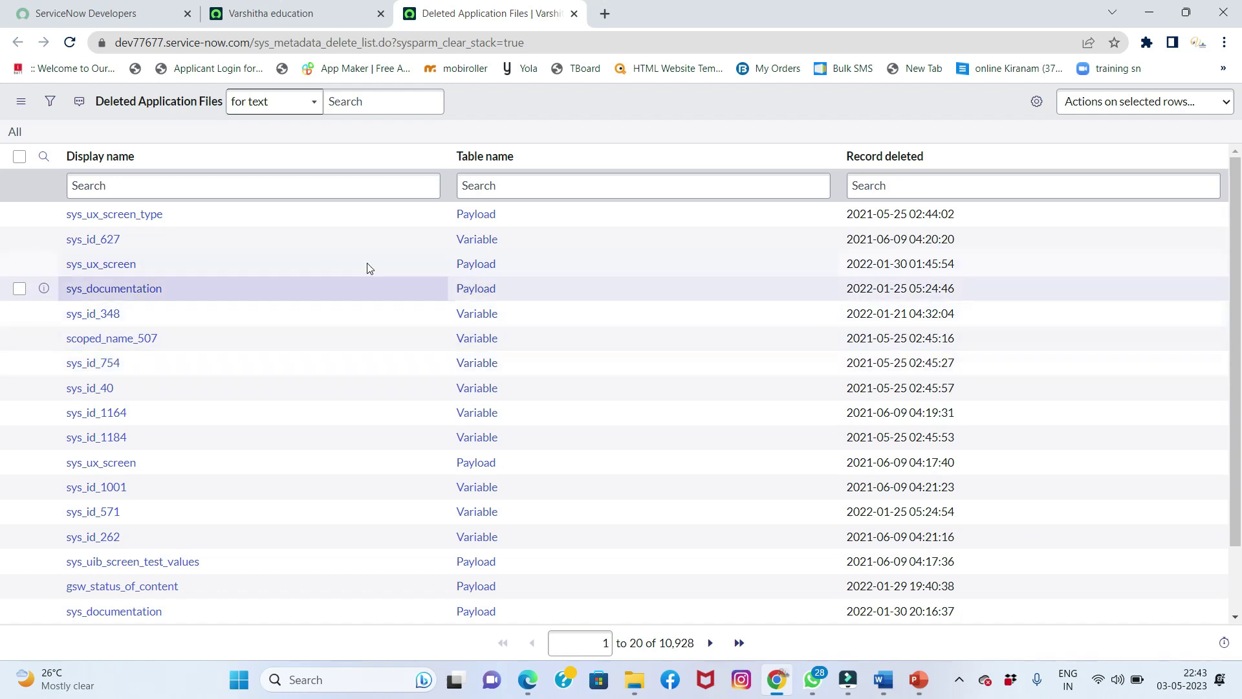
Step: Search Deleted Application Files for display name 'product cost'
click(250, 190)
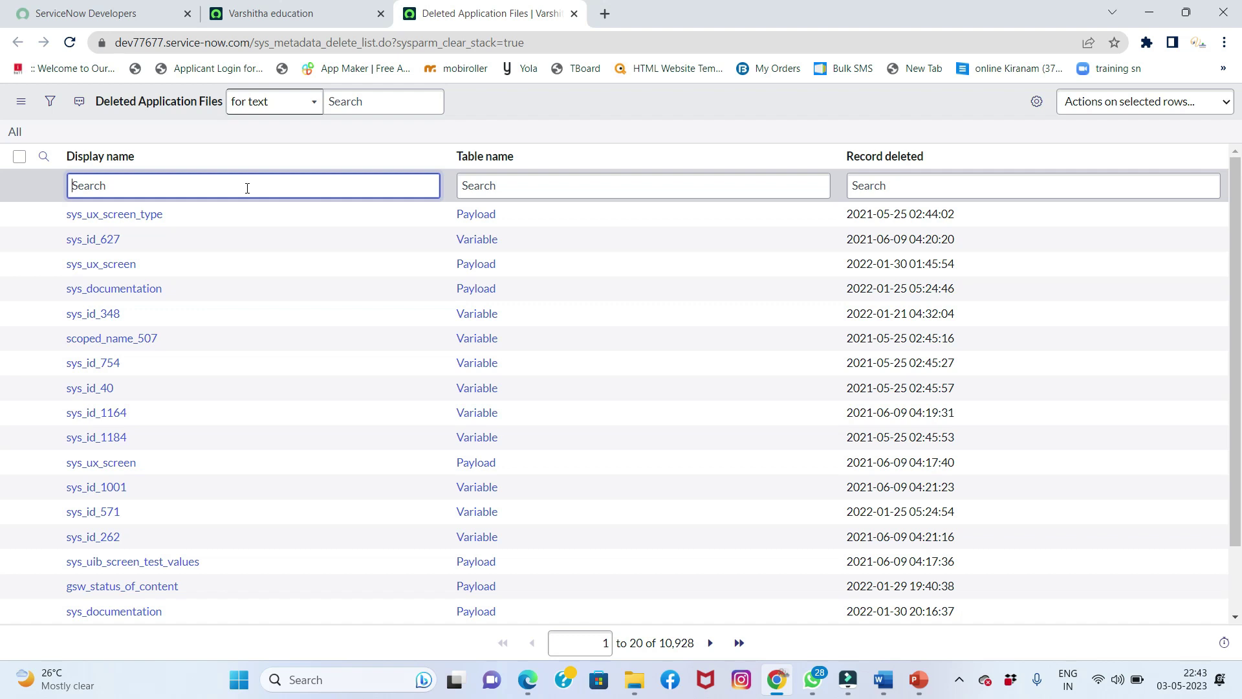
text(por)
key(BackSpace)
key(BackSpace)
text(roduc)
text(t)
text(_c)
key(BackSpace)
key(BackSpace)
text(cos)
text(t)
key(Return)
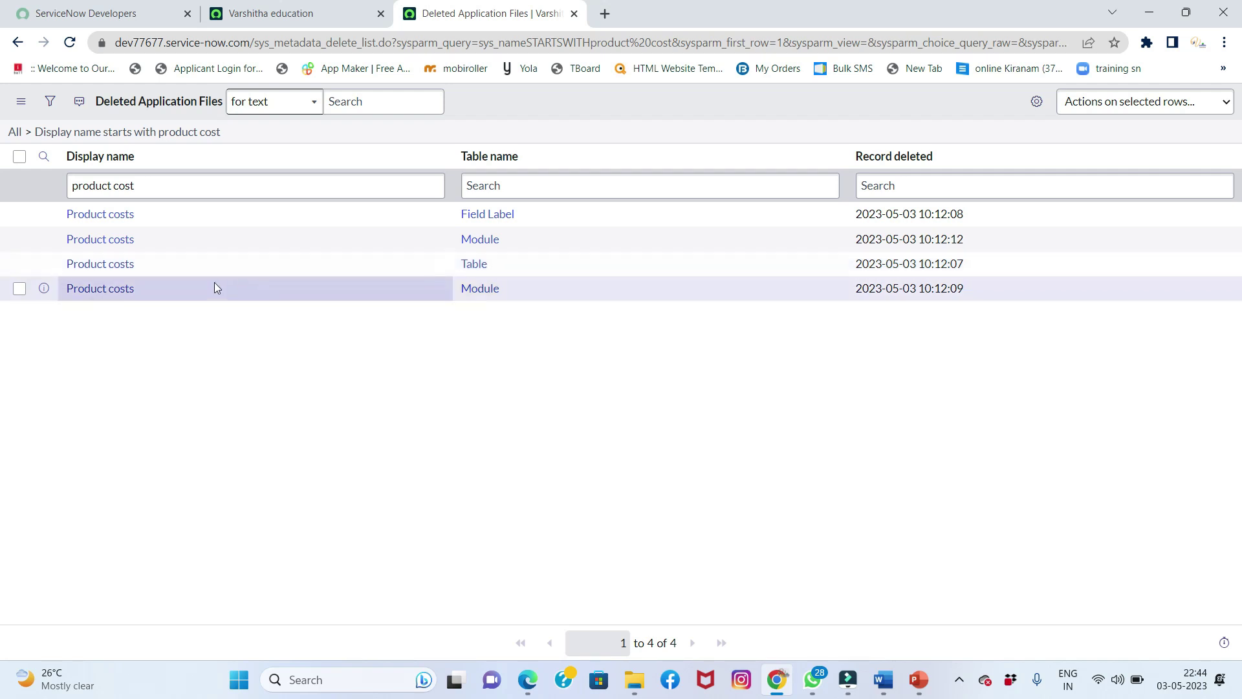
Step: Open the deleted Product costs Table file to view its XML and 21 descendants
click(119, 264)
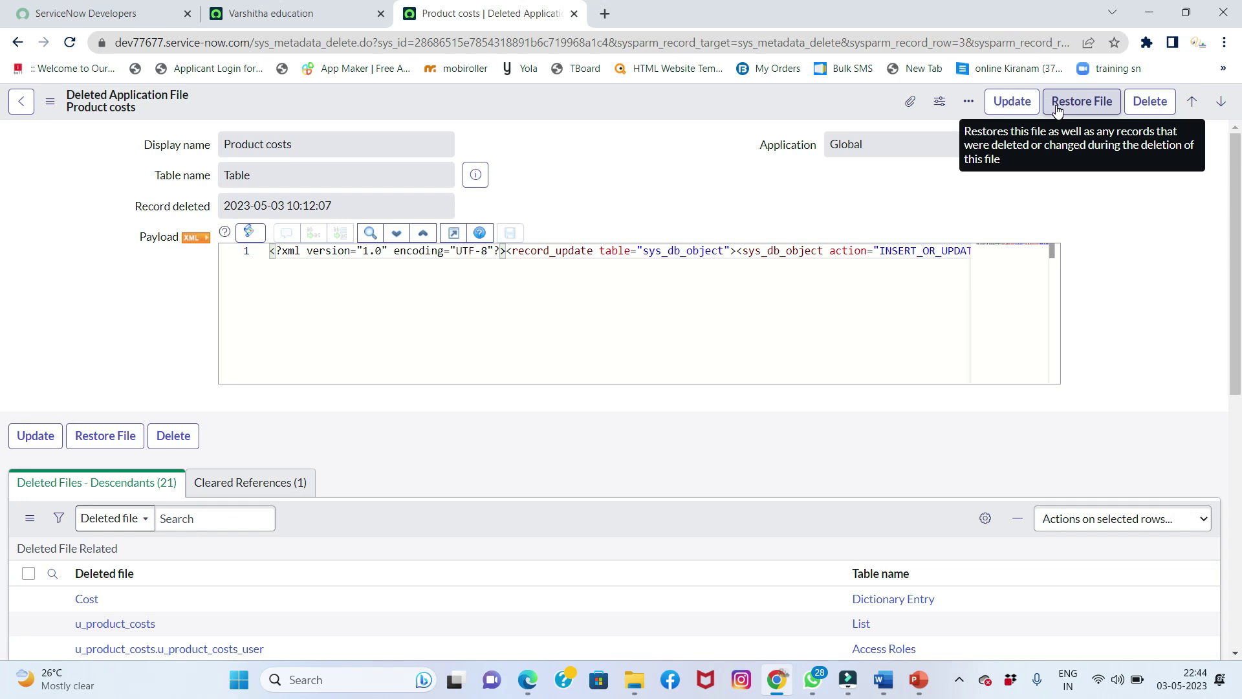
scroll(406, 448, down, 3)
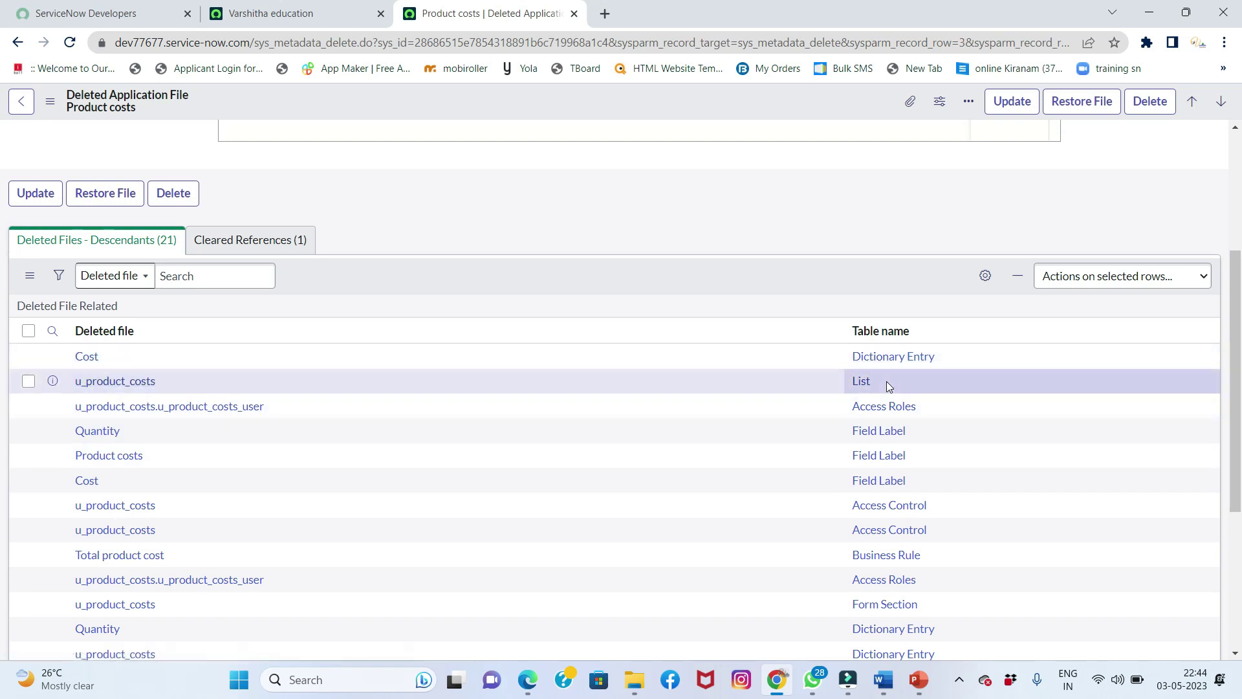
scroll(688, 417, down, 3)
scroll(599, 431, up, 3)
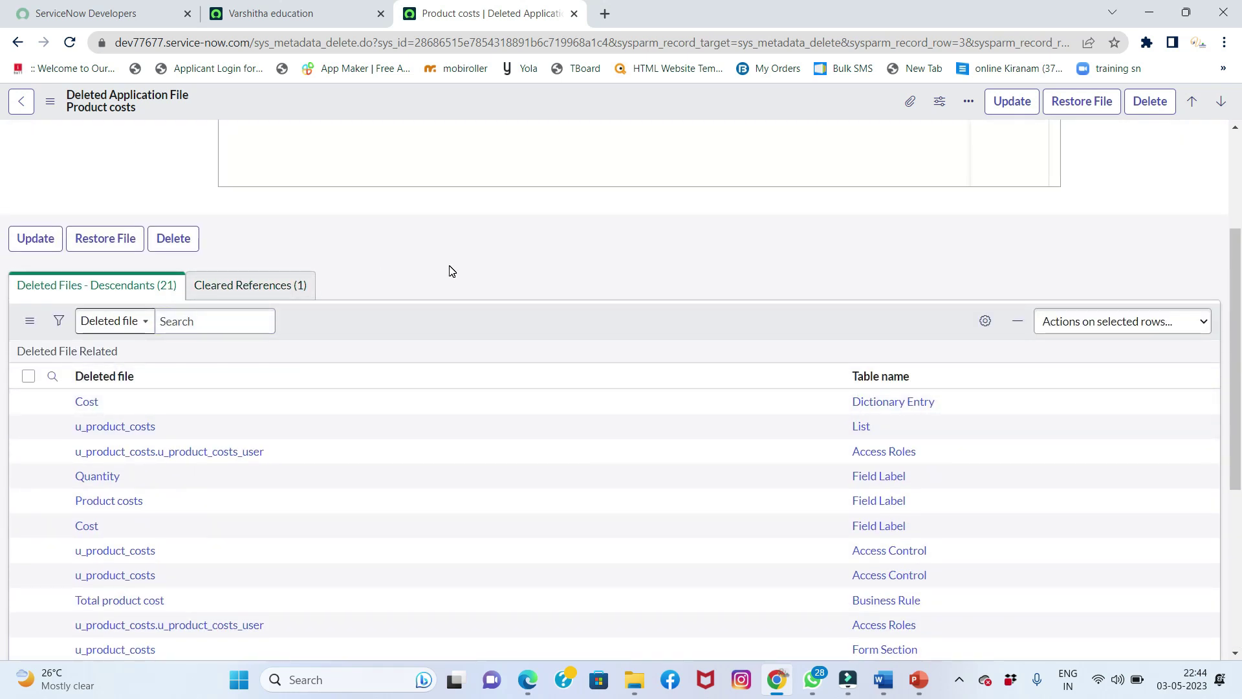
scroll(450, 272, up, 2)
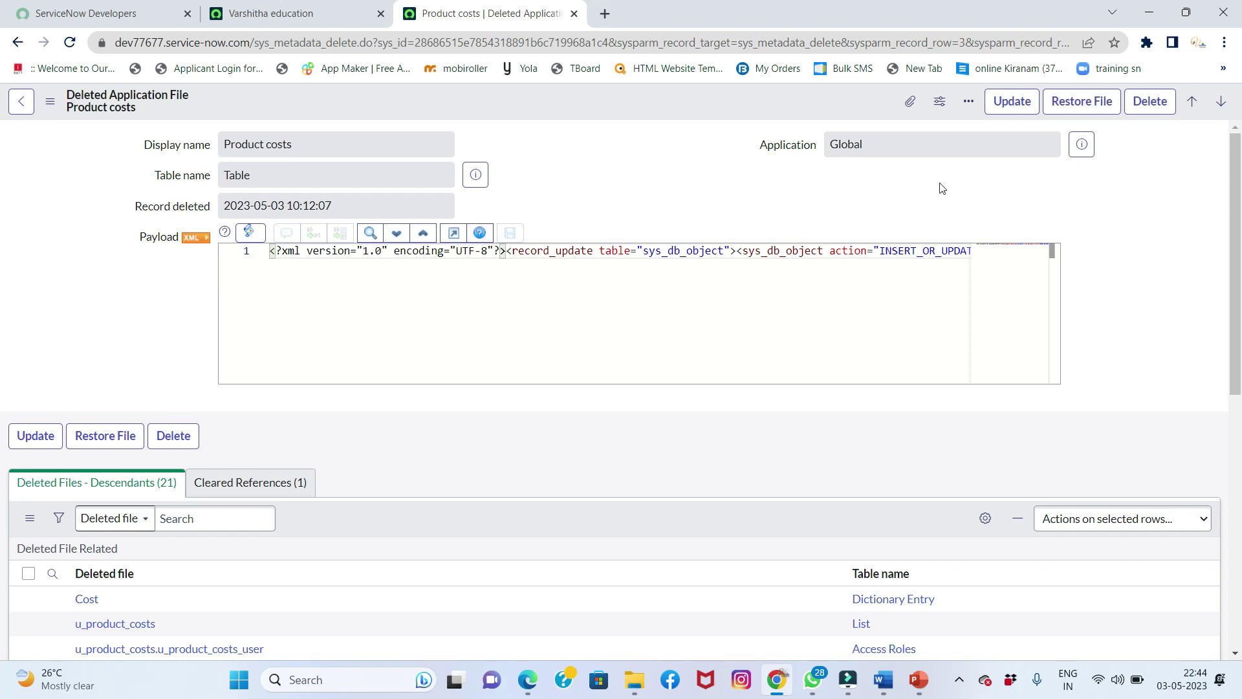
Step: Restore the deleted Product costs table file, confirming and closing the progress report
click(1071, 109)
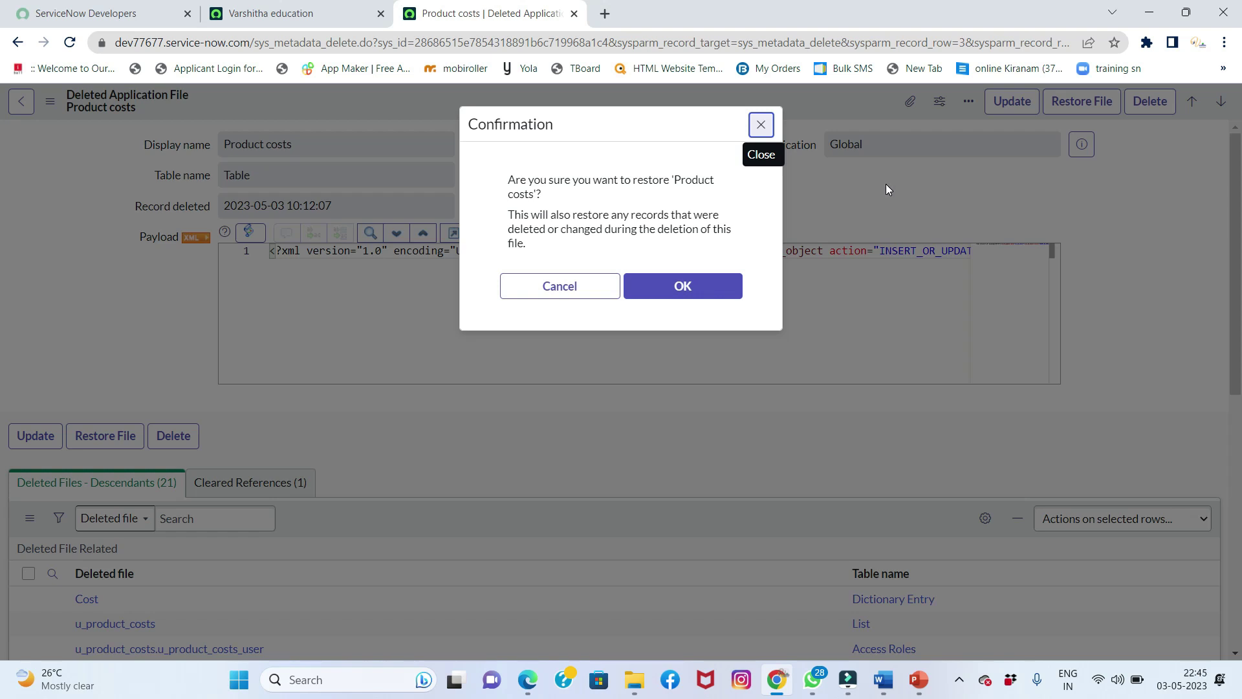
click(707, 287)
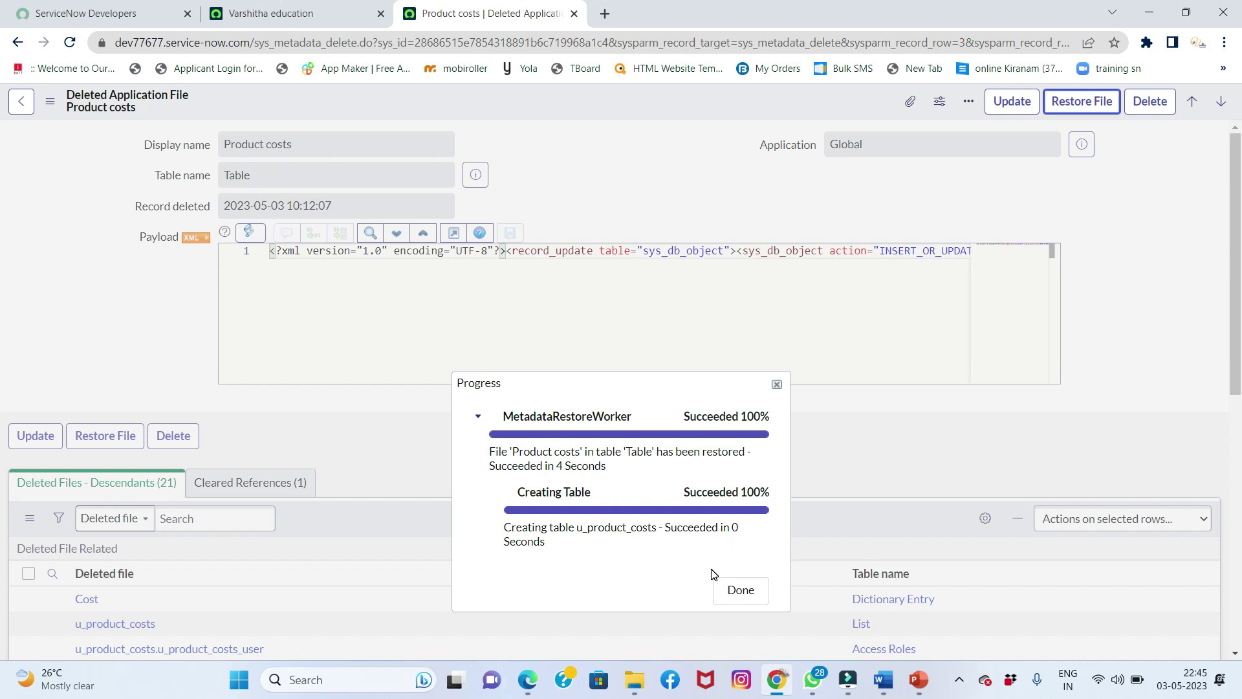
click(740, 591)
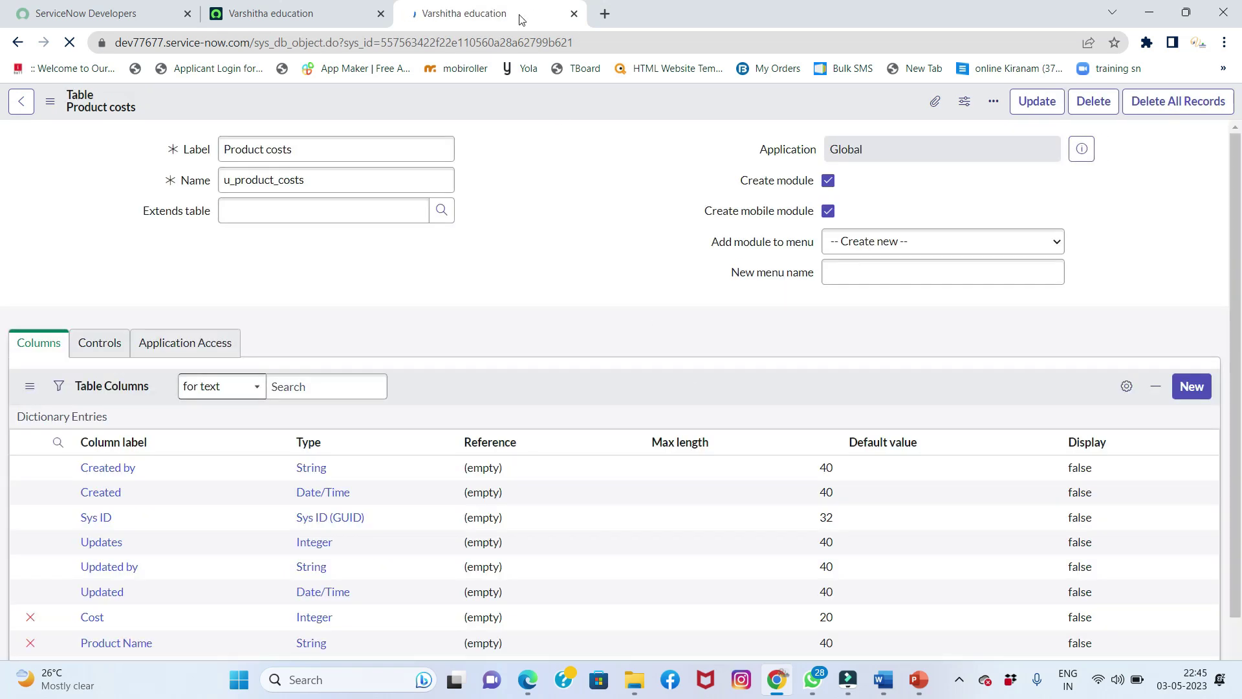
Step: On the second browser tab, clear the navigator filter and refresh the page
click(321, 18)
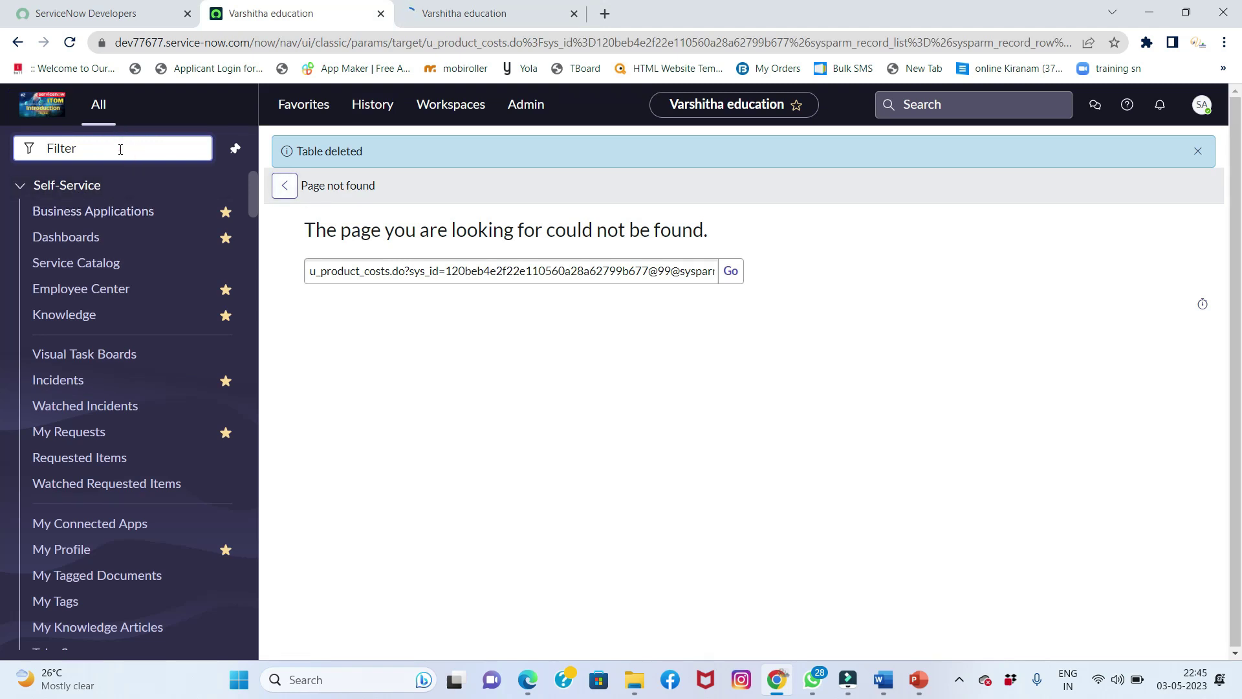
text(pro)
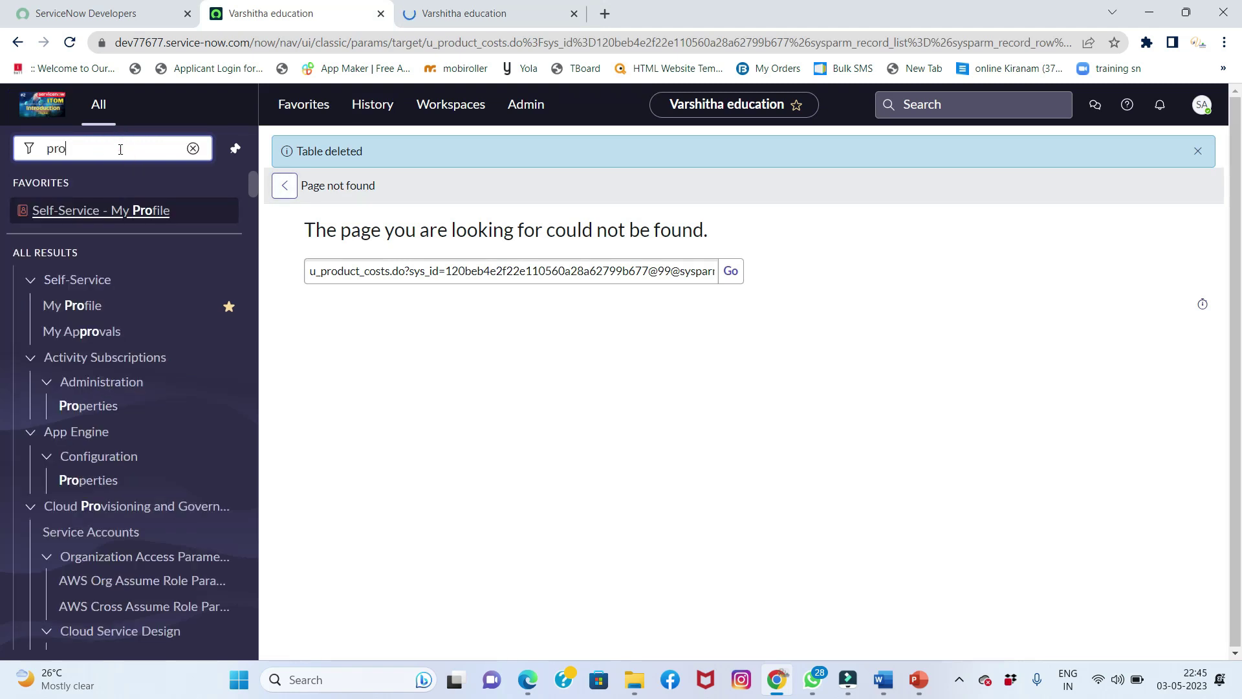
text(duct)
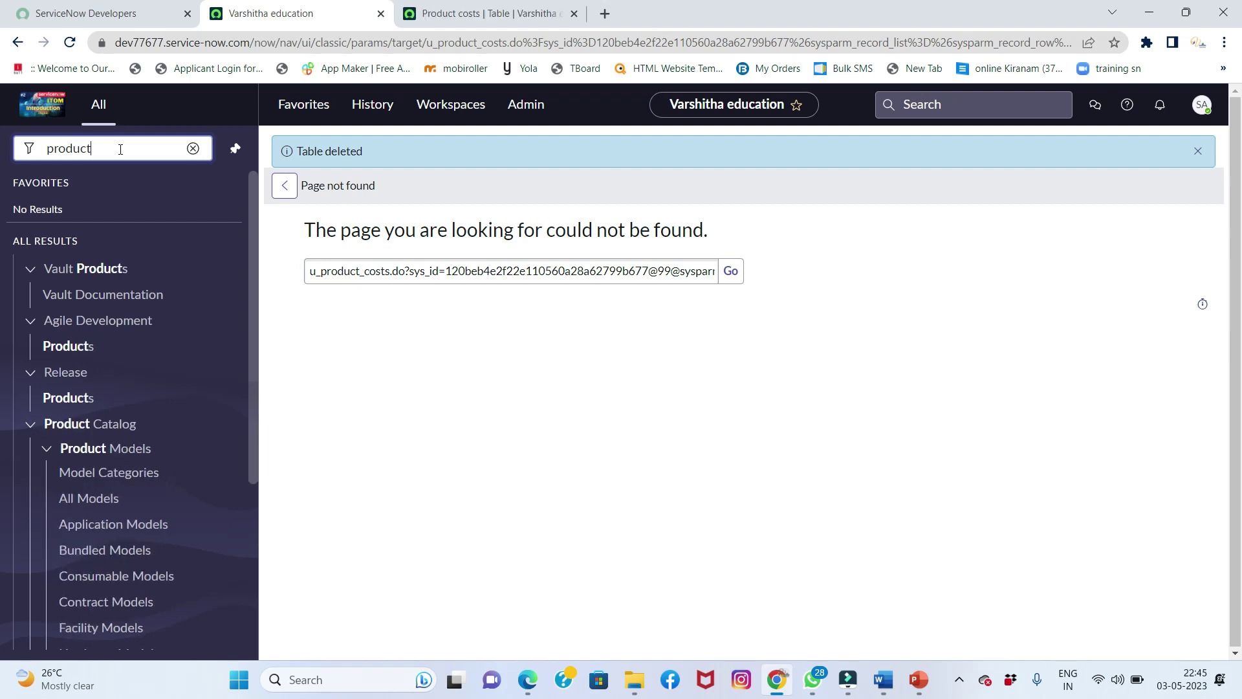
text(s)
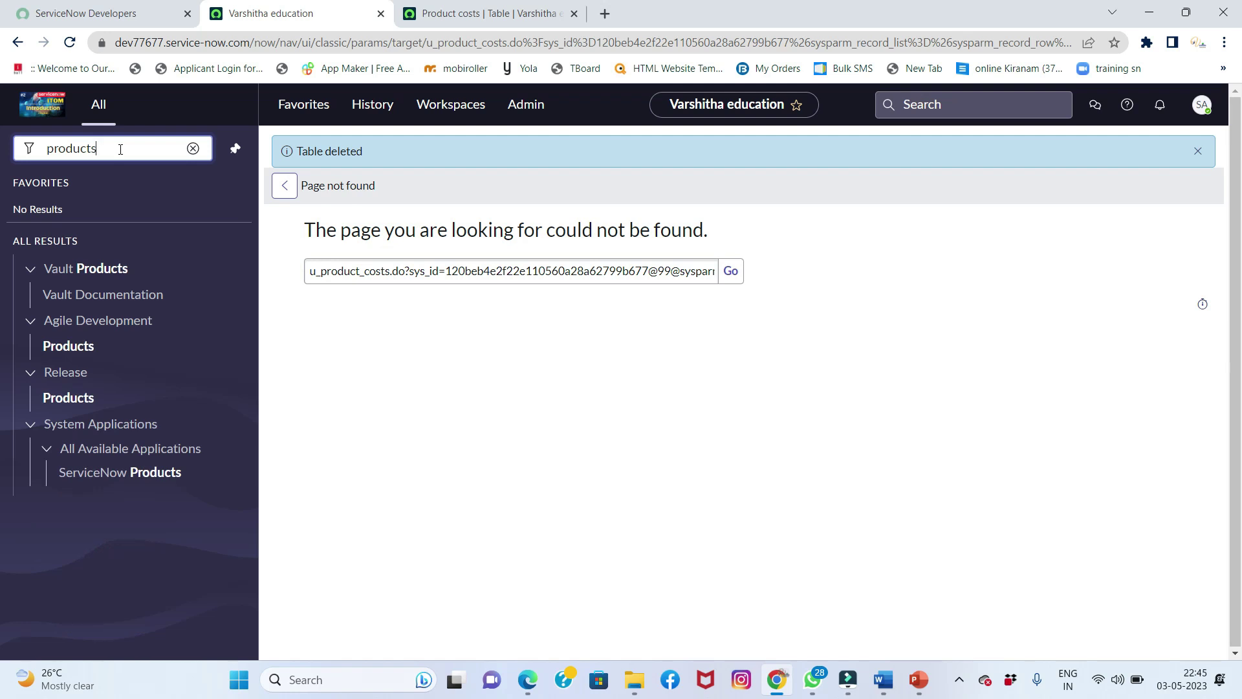
key(BackSpace)
text(cos)
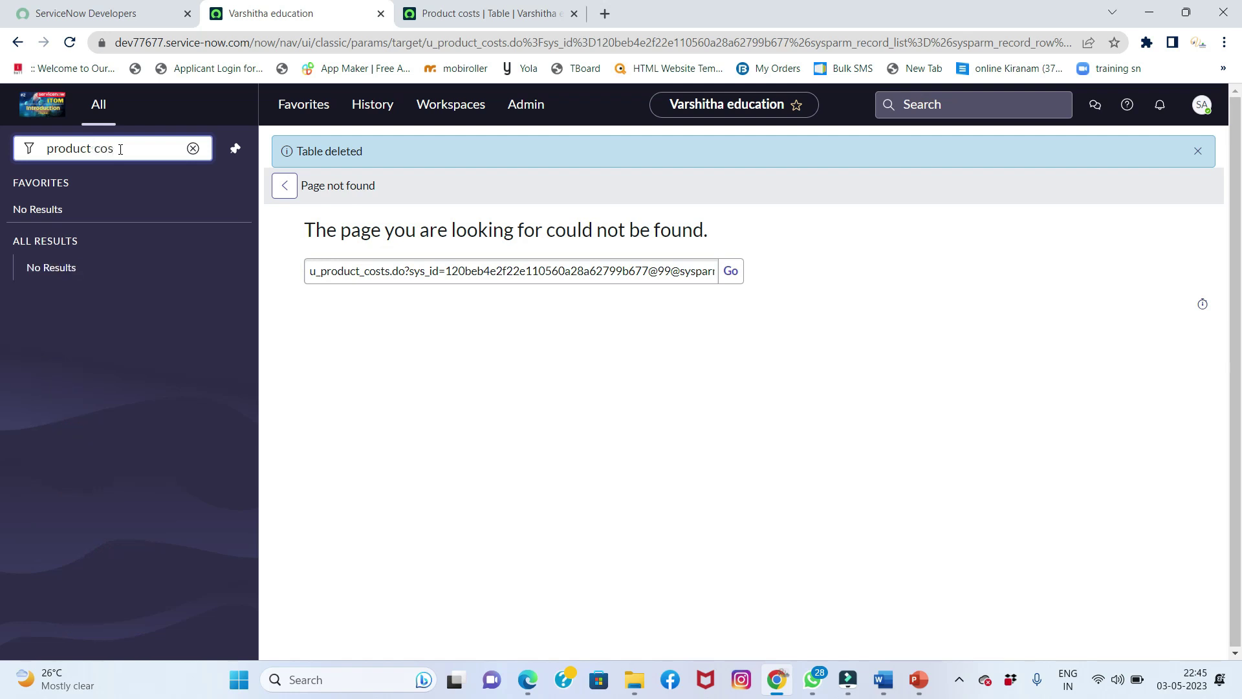
key(BackSpace)
key(BackSpace)
key(BackSpace)
key(BackSpace)
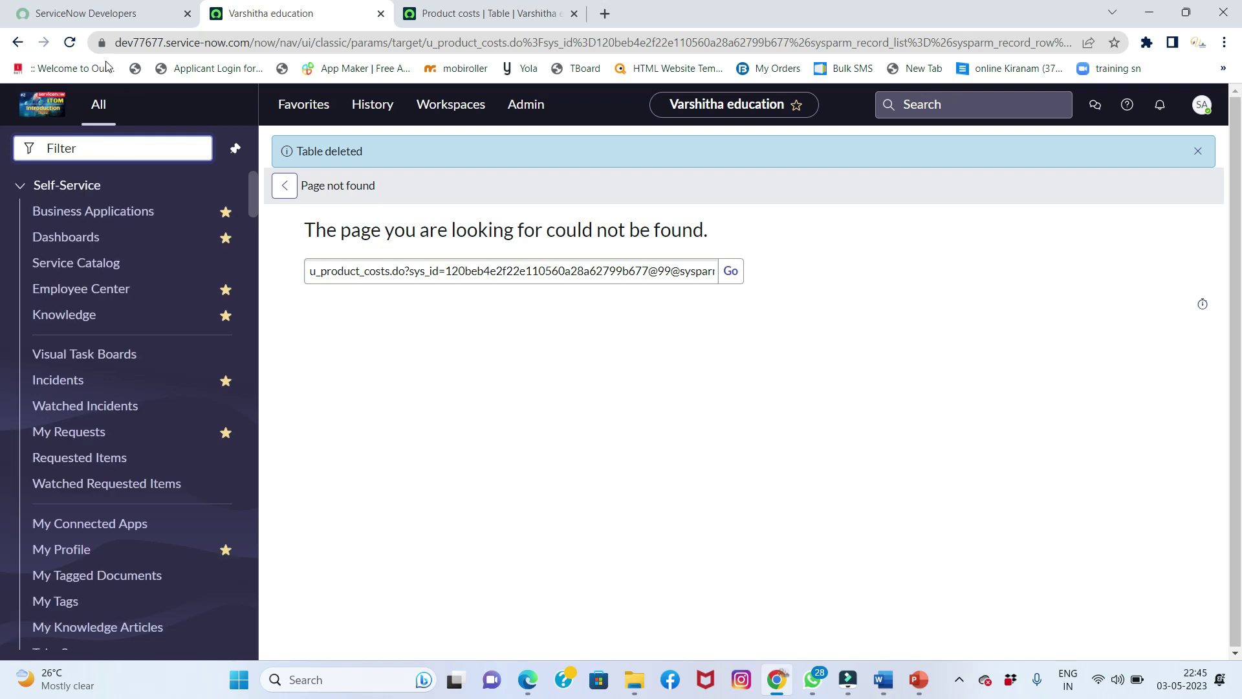
click(70, 42)
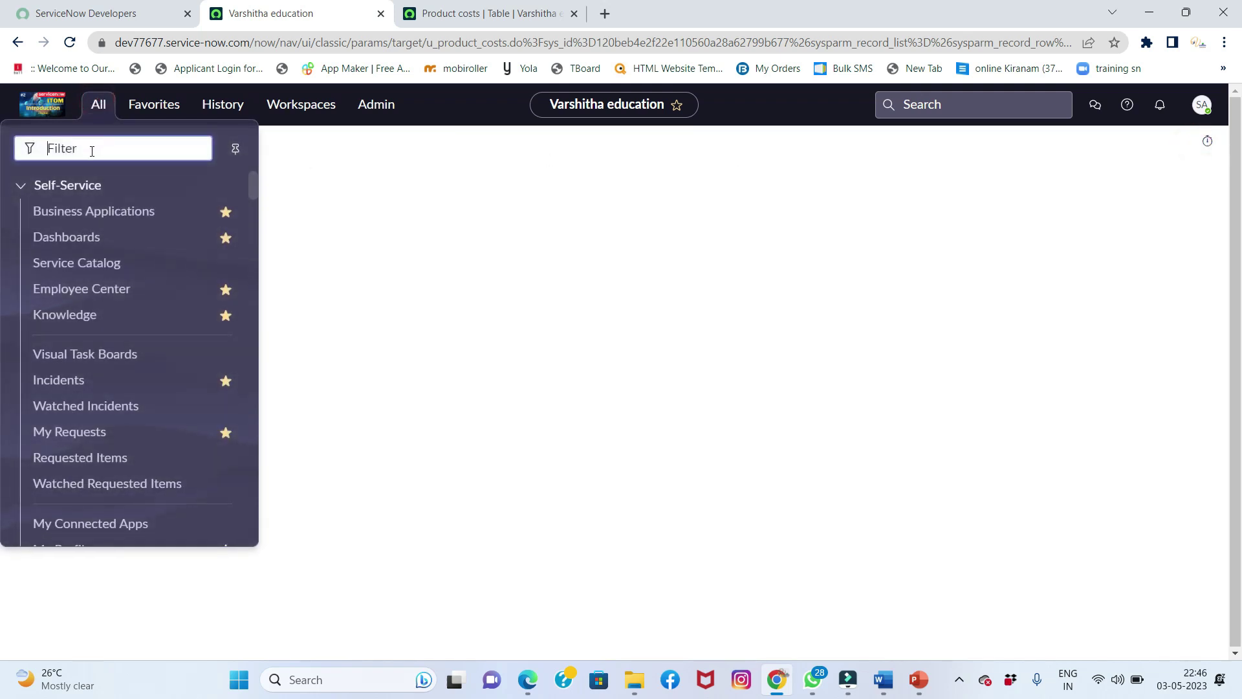
text(tabl)
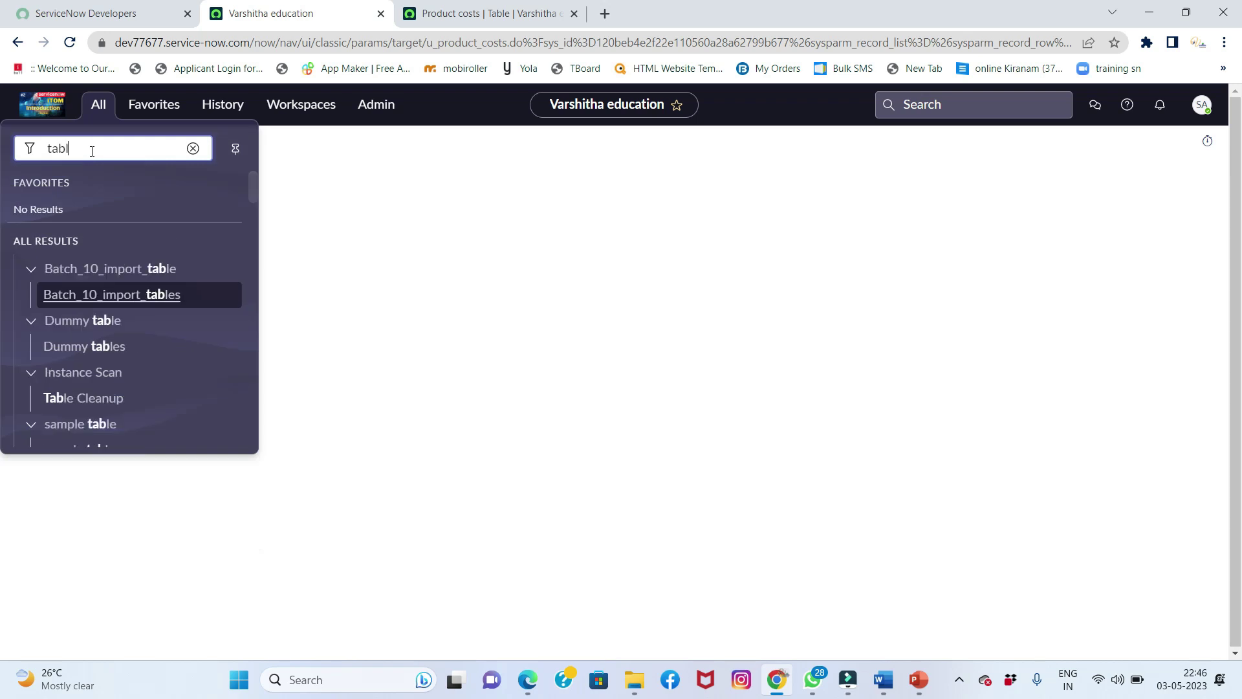
text(es)
scroll(84, 326, down, 3)
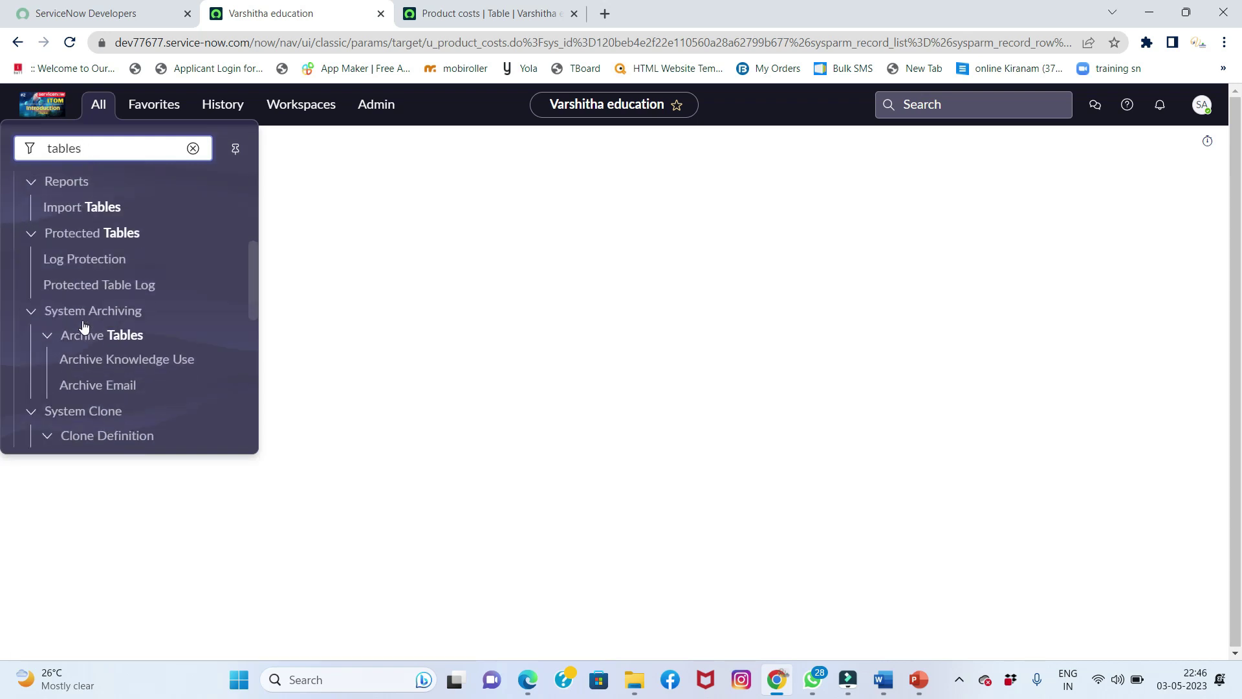
scroll(93, 320, down, 3)
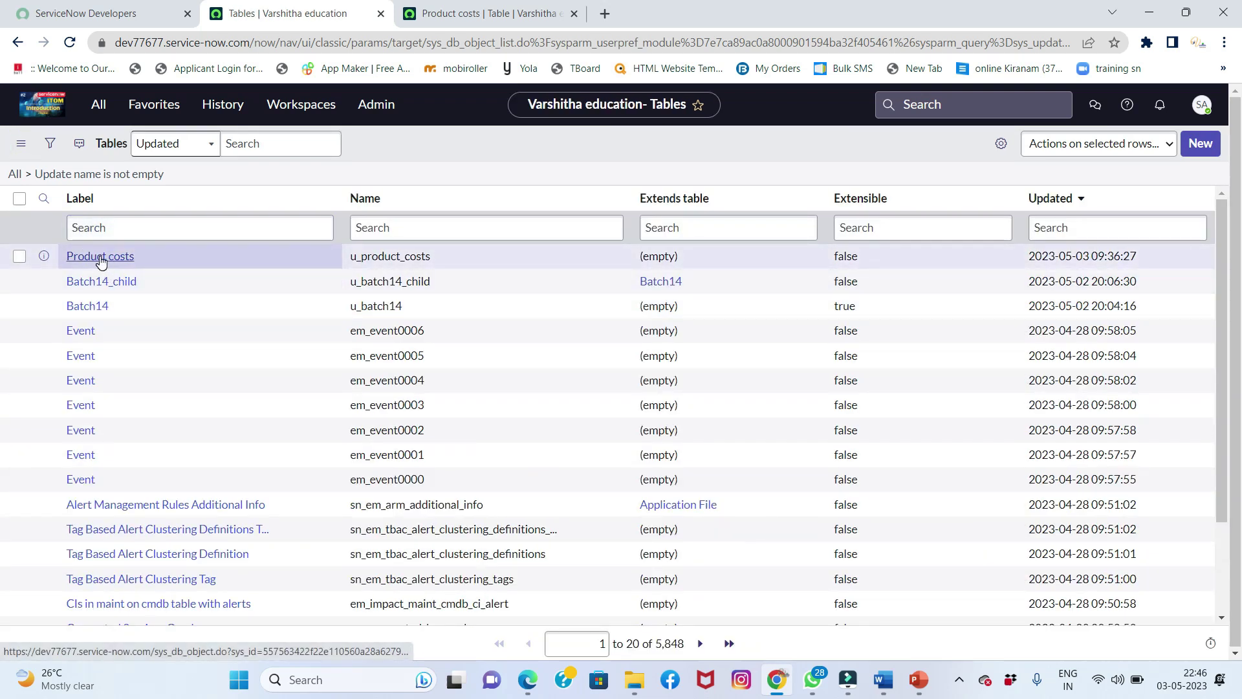
Step: Open Product costs from the Tables list and check its Cost, Product Name, Quantity, Total cost columns
click(101, 262)
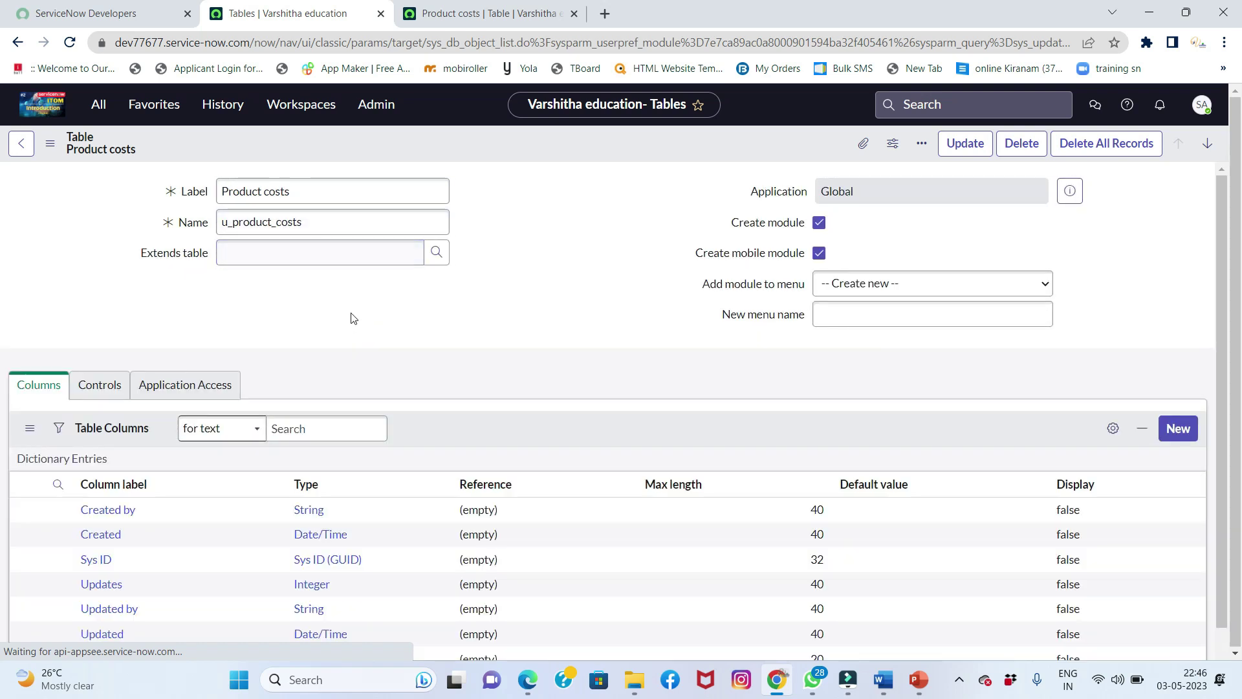
scroll(368, 326, down, 2)
scroll(369, 327, down, 1)
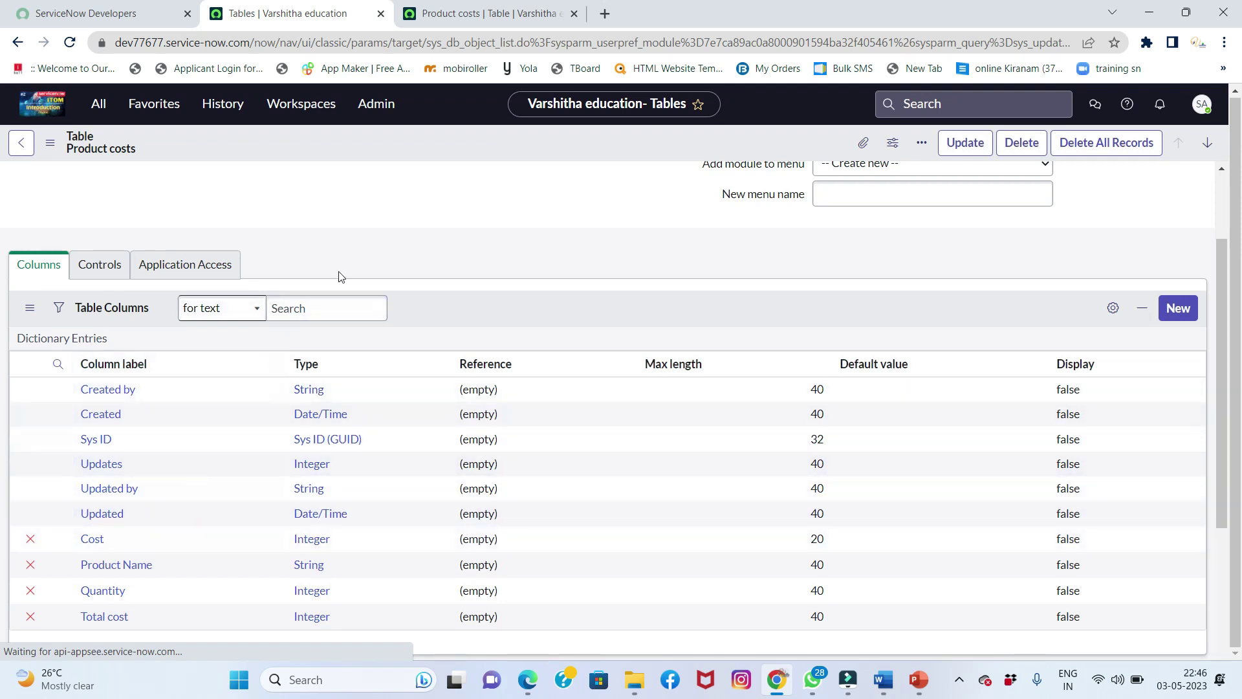
scroll(585, 288, down, 3)
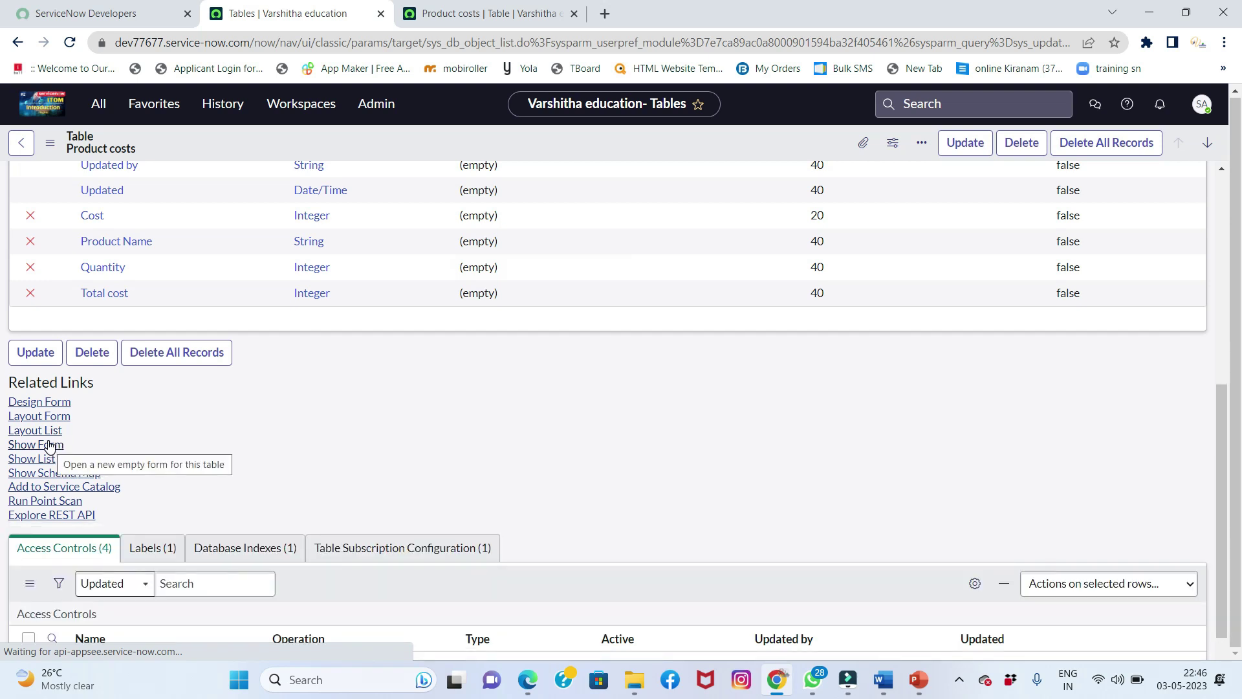
click(39, 445)
scroll(143, 406, down, 3)
scroll(56, 276, down, 3)
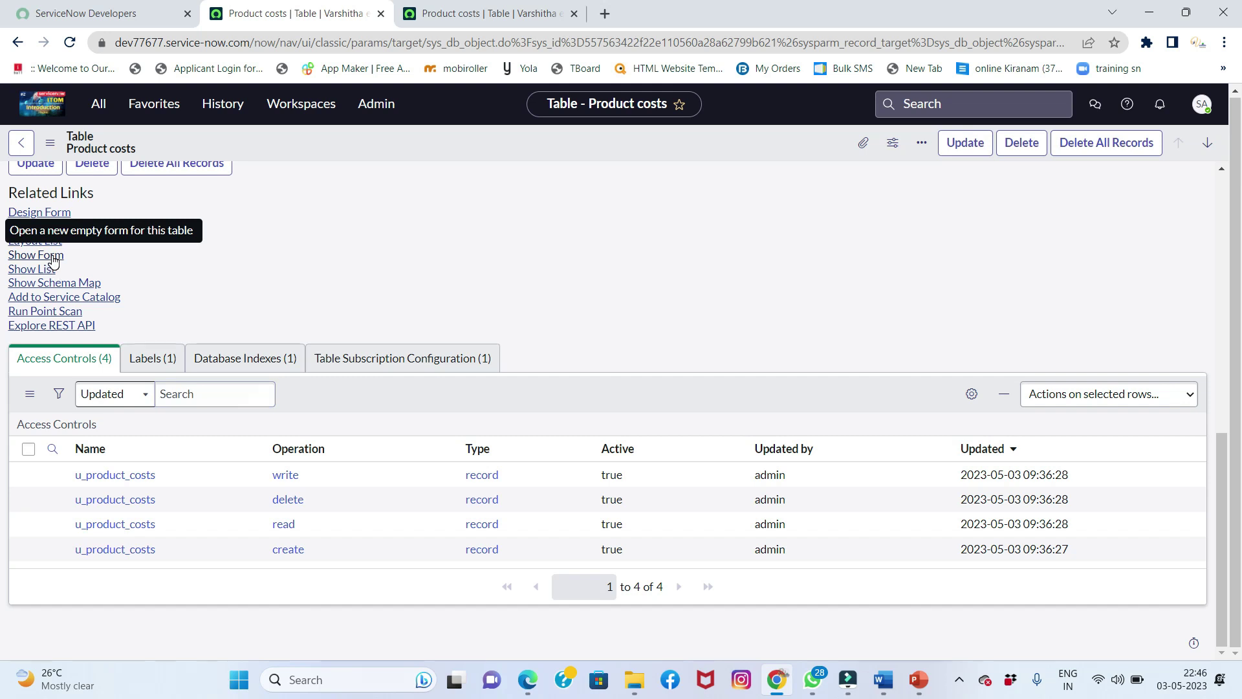
Step: Open a blank Product costs record form from the Show Form related link
click(53, 257)
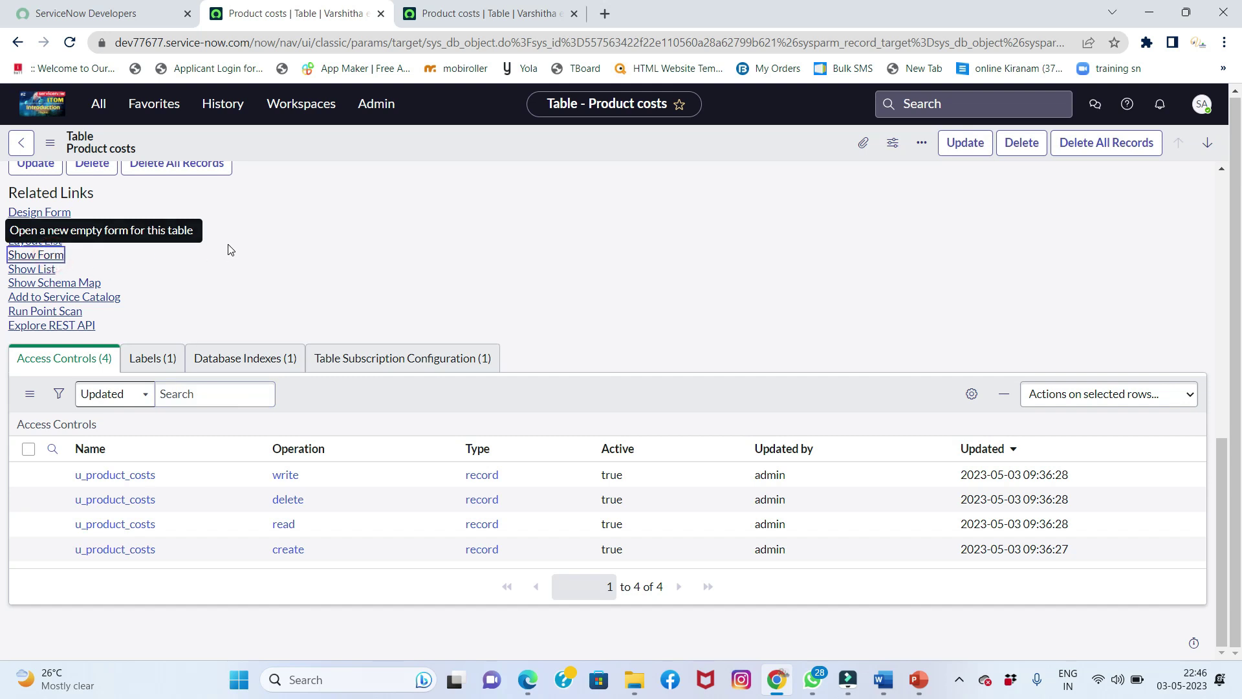